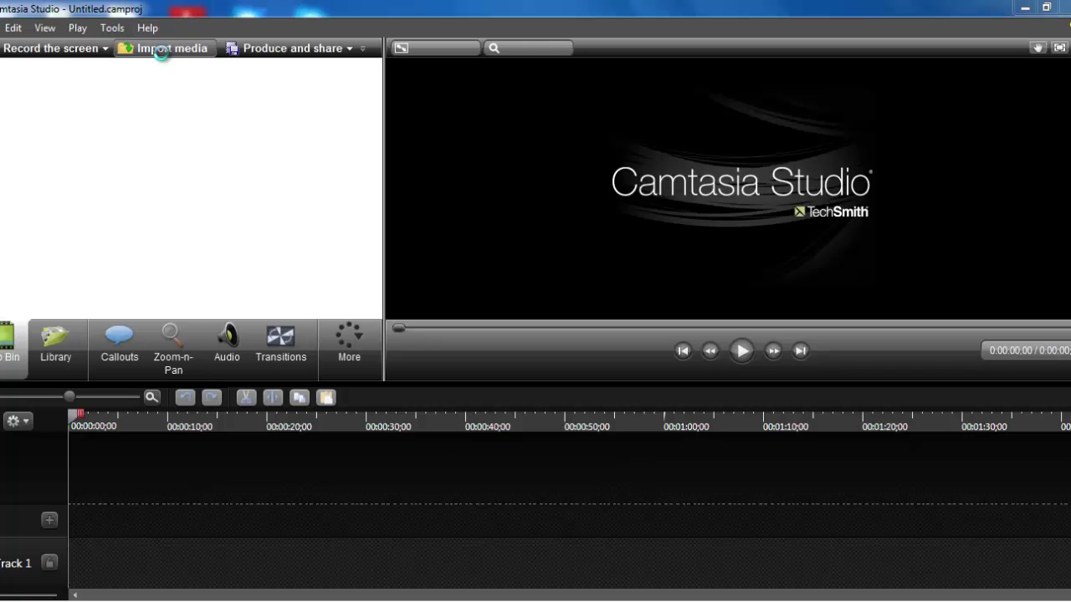
Step: Import 473578_Overdrive, 475155_Swang and outro music from Desktop > Video Music into the clip bin
click(167, 50)
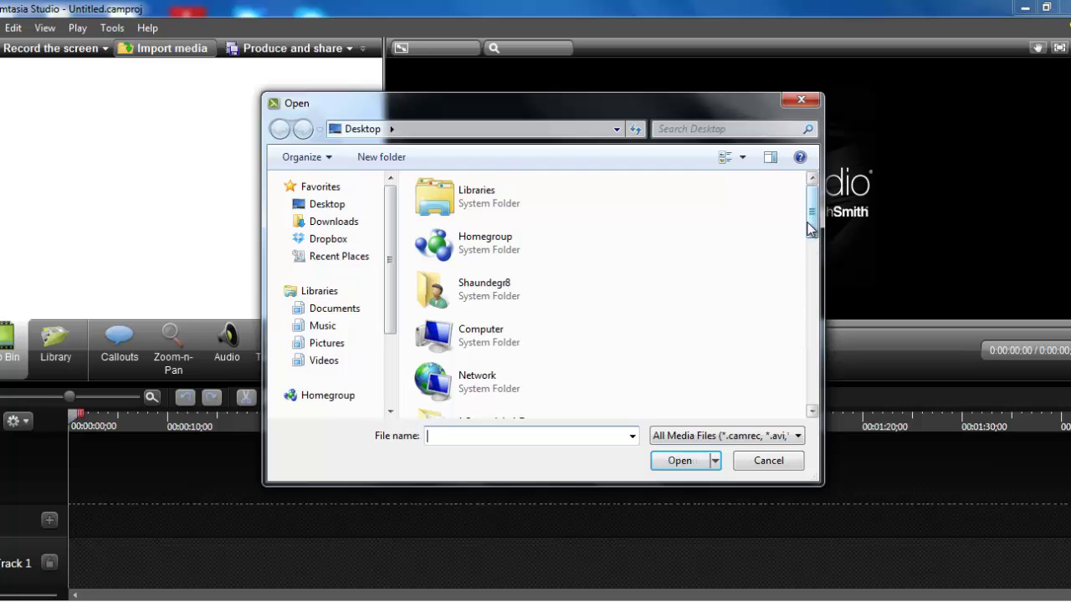
drag(811, 242, 808, 399)
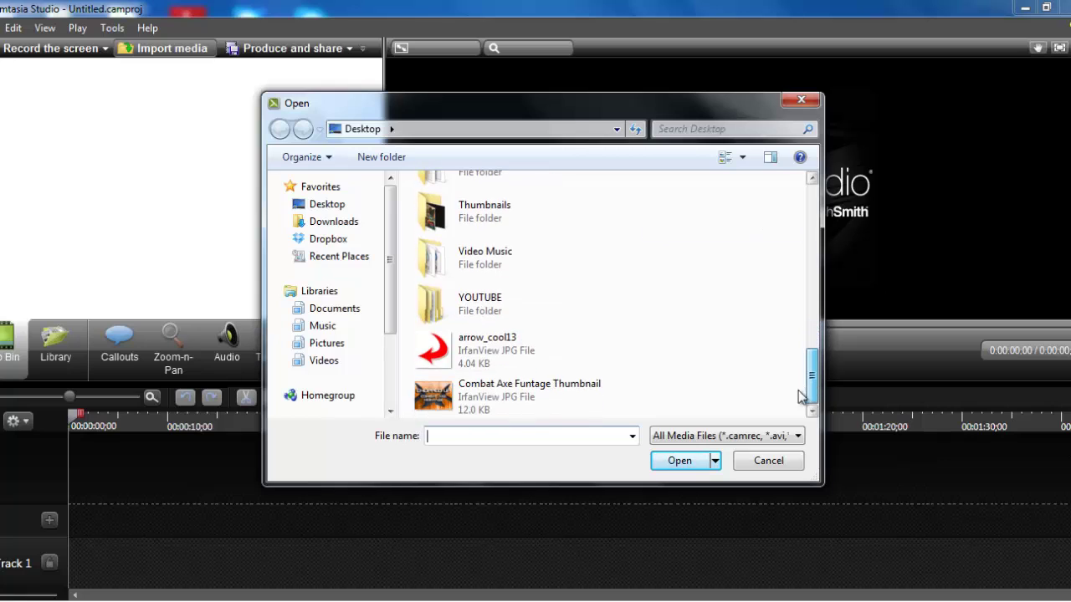
click(591, 272)
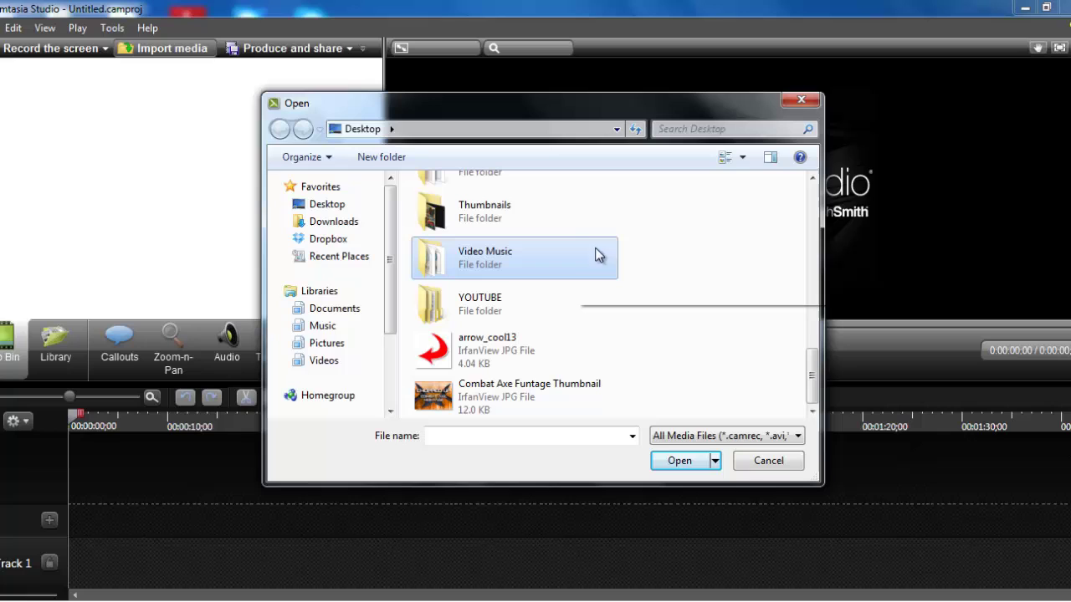
double_click(588, 262)
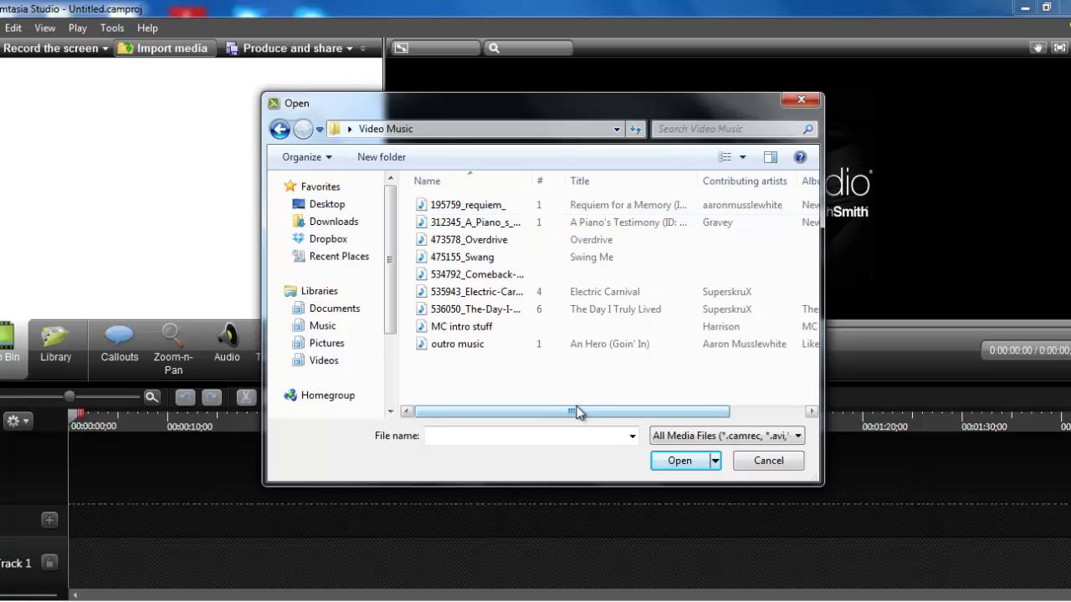
drag(575, 412, 581, 411)
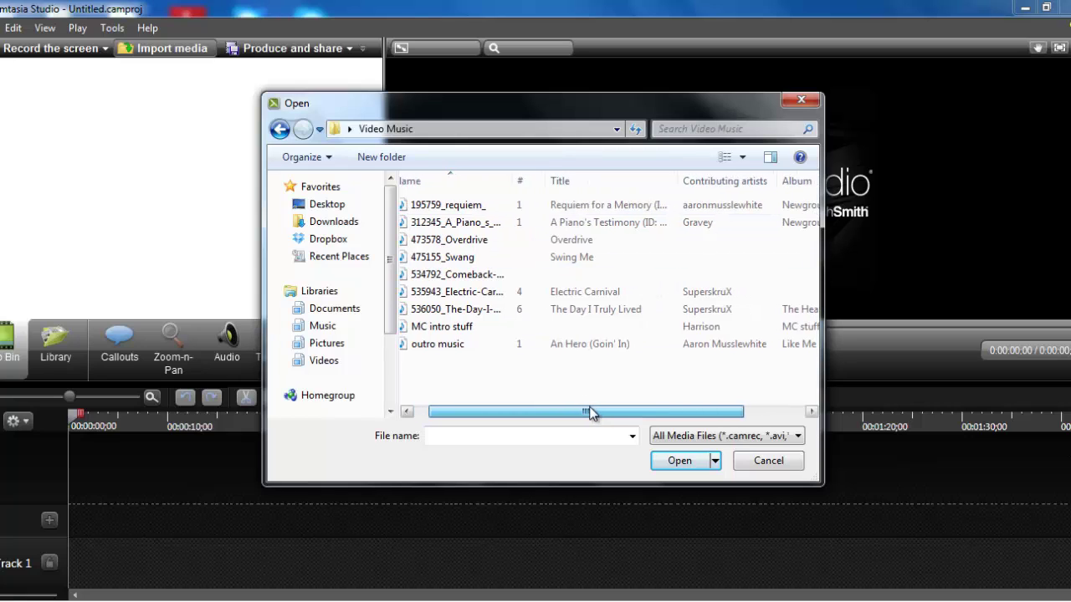
click(489, 243)
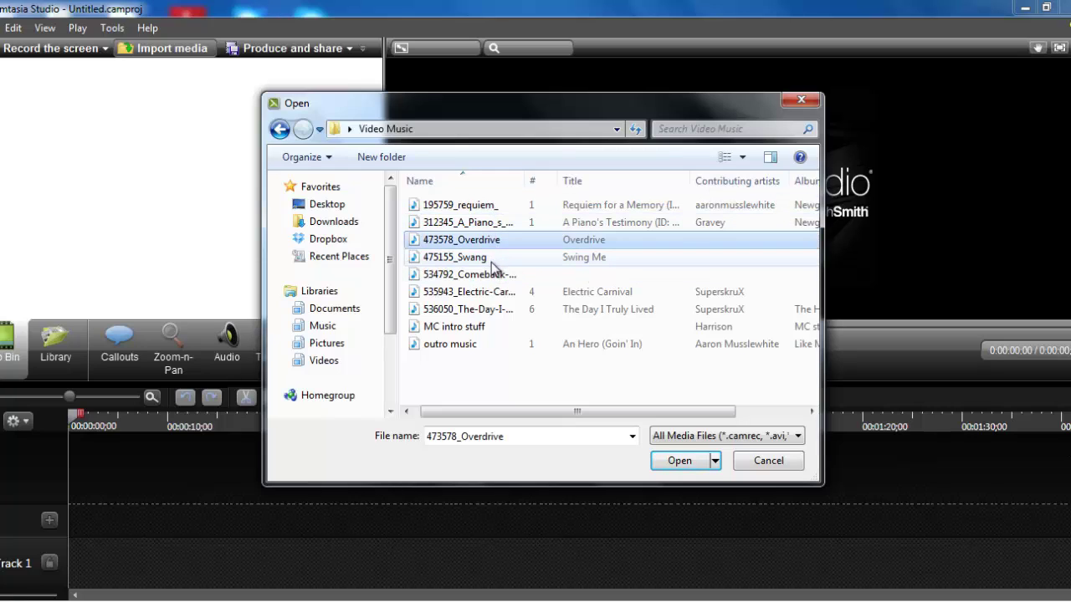
ctrl+click(492, 261)
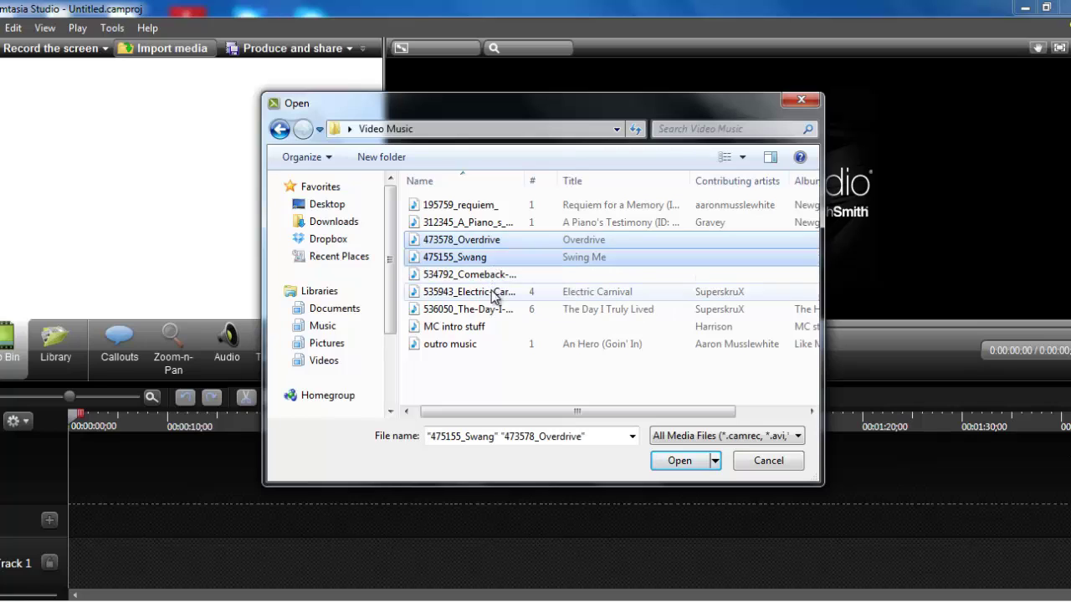
ctrl+click(494, 350)
click(675, 462)
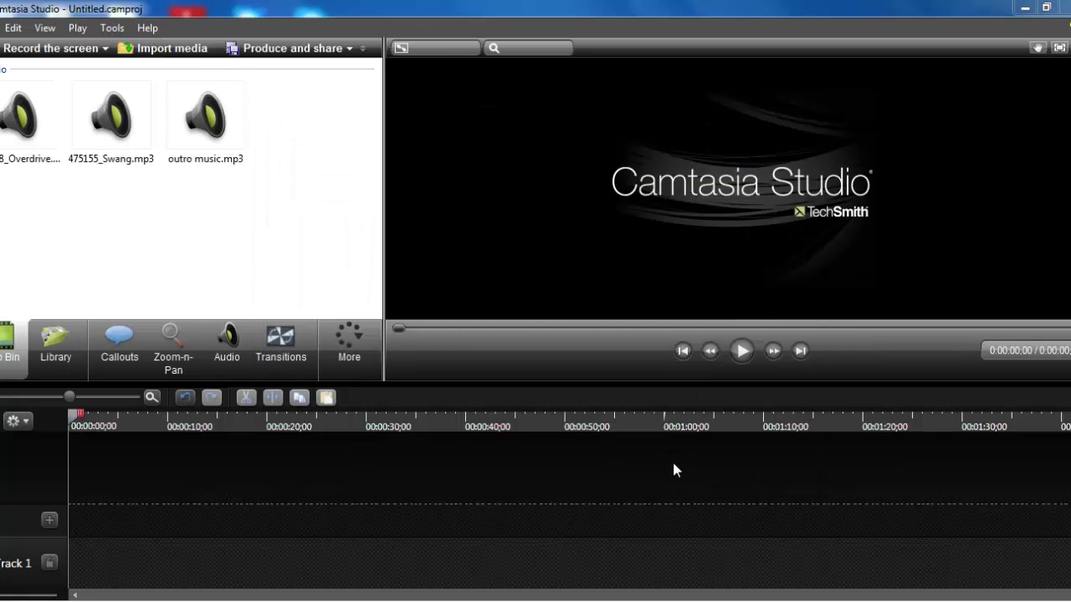
Step: Import the Black Ops 2 Domination video from Desktop > YOUTUBE > Movies
click(140, 50)
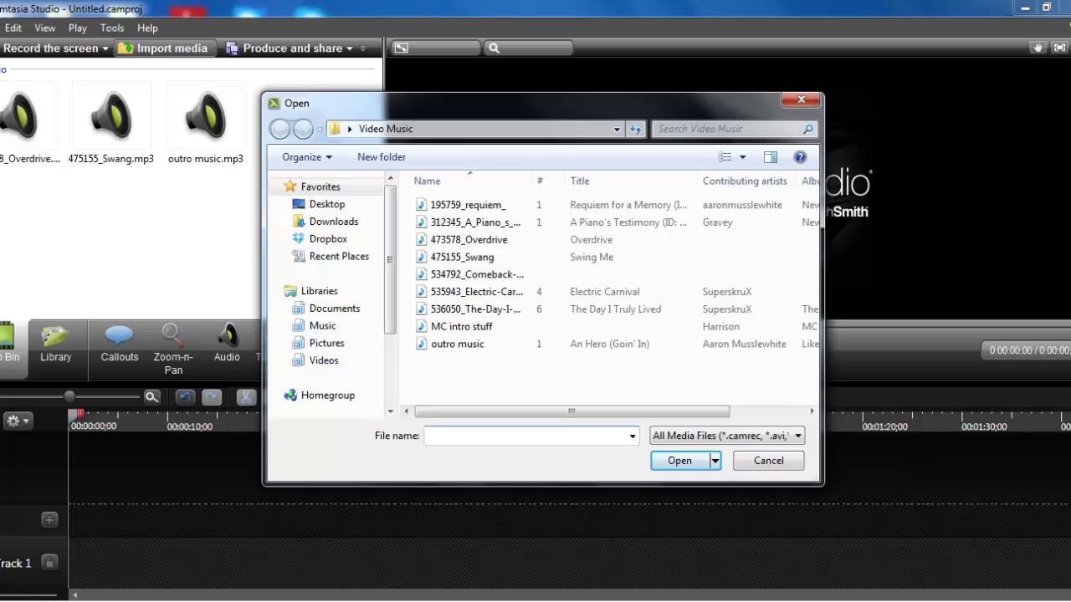
mouse_move(333, 221)
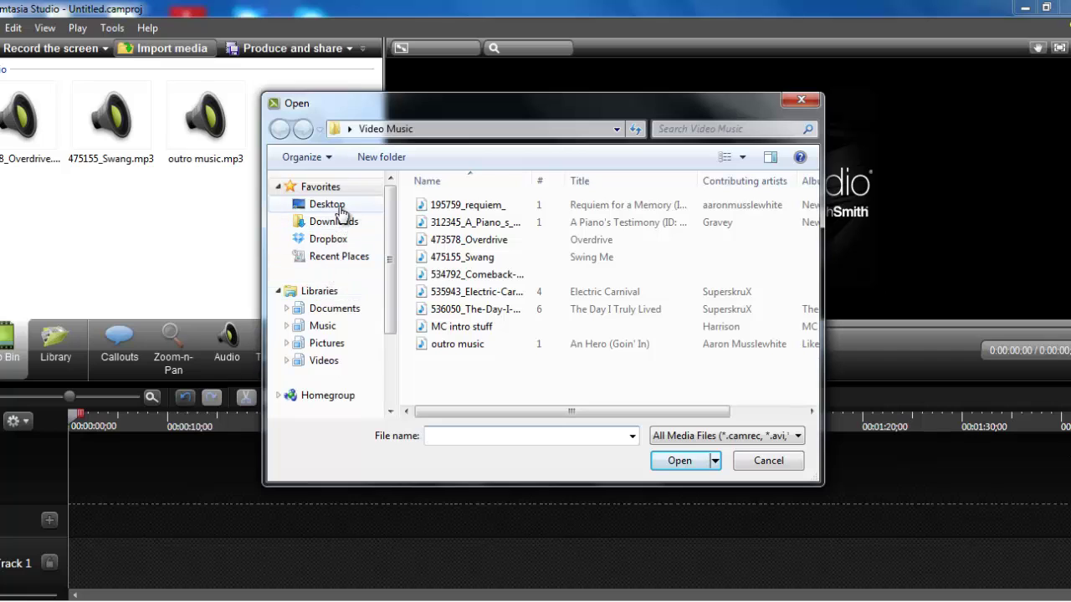
click(328, 205)
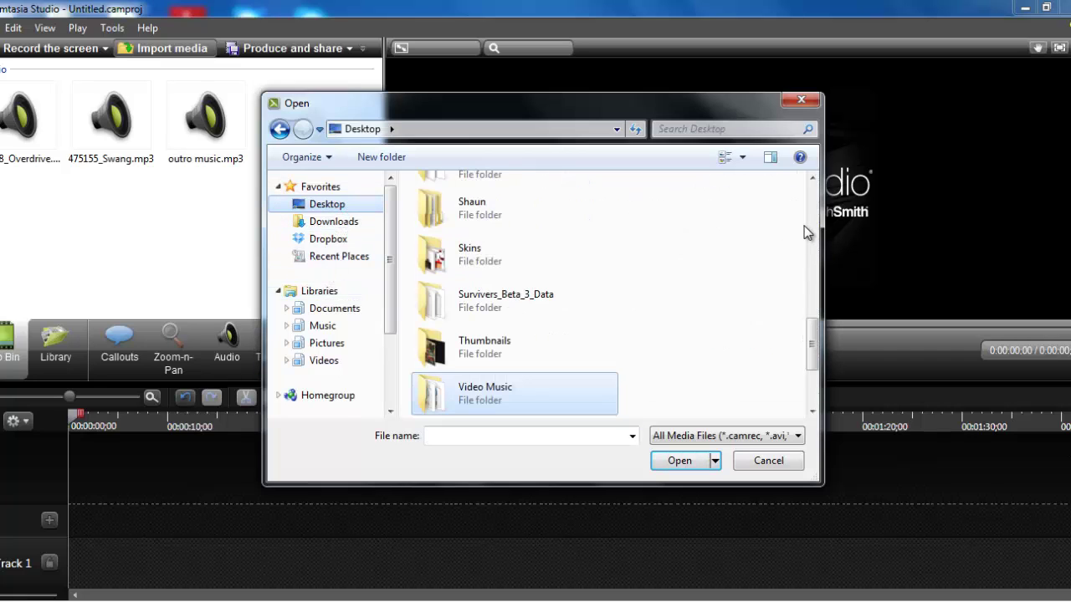
scroll(812, 368, down, 2)
scroll(812, 377, down, 1)
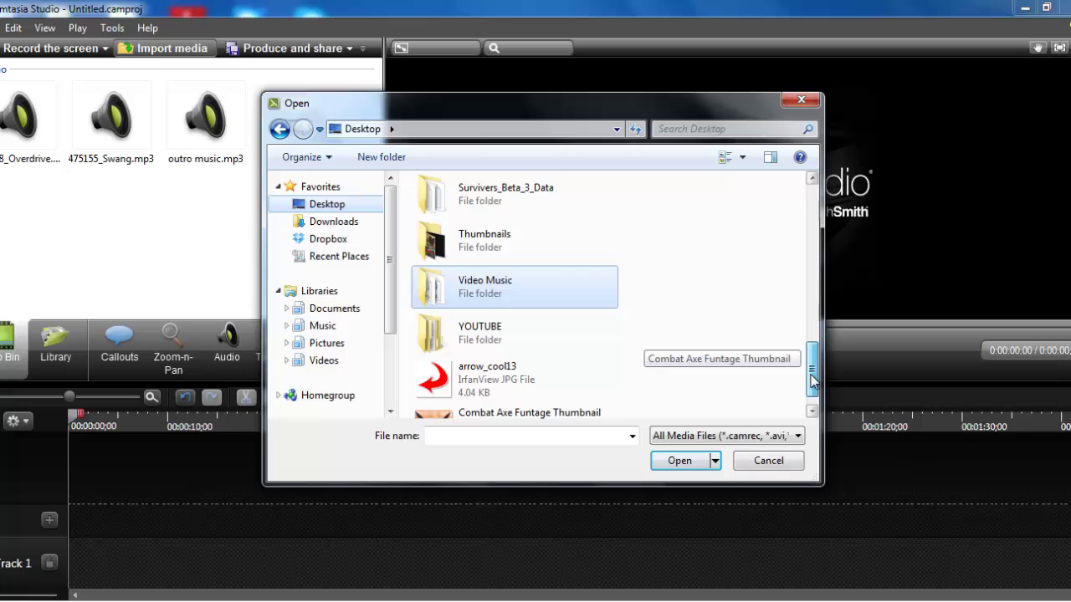
click(550, 325)
double_click(549, 324)
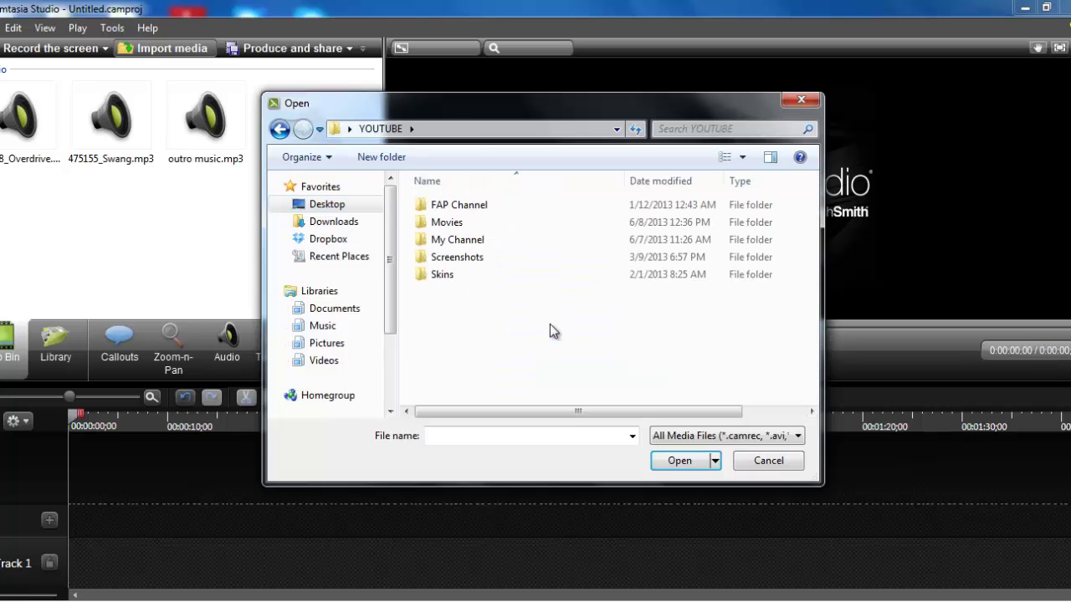
click(532, 222)
double_click(531, 223)
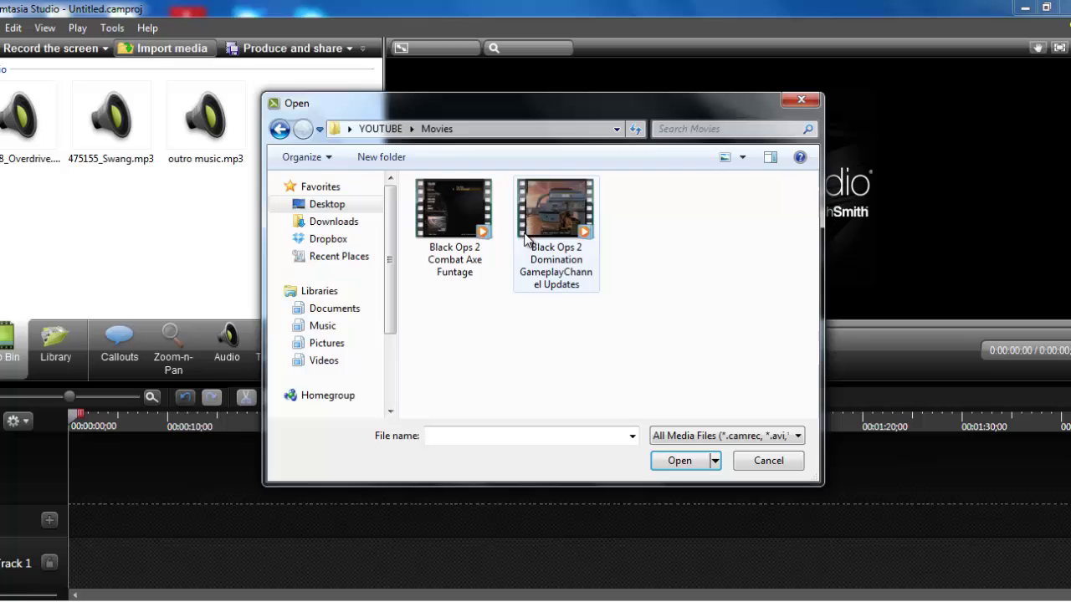
click(537, 250)
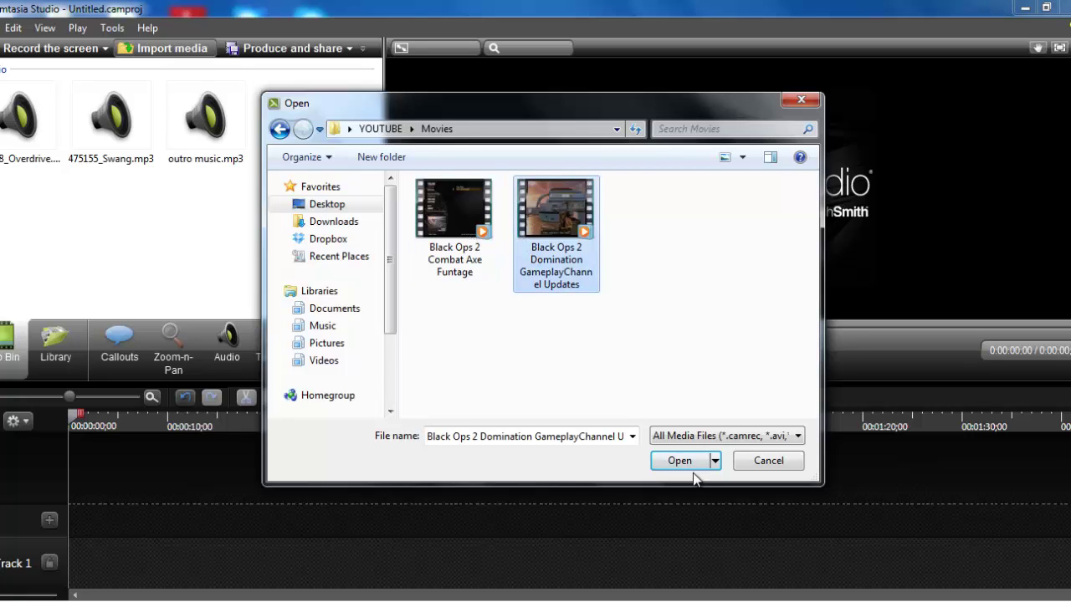
click(691, 461)
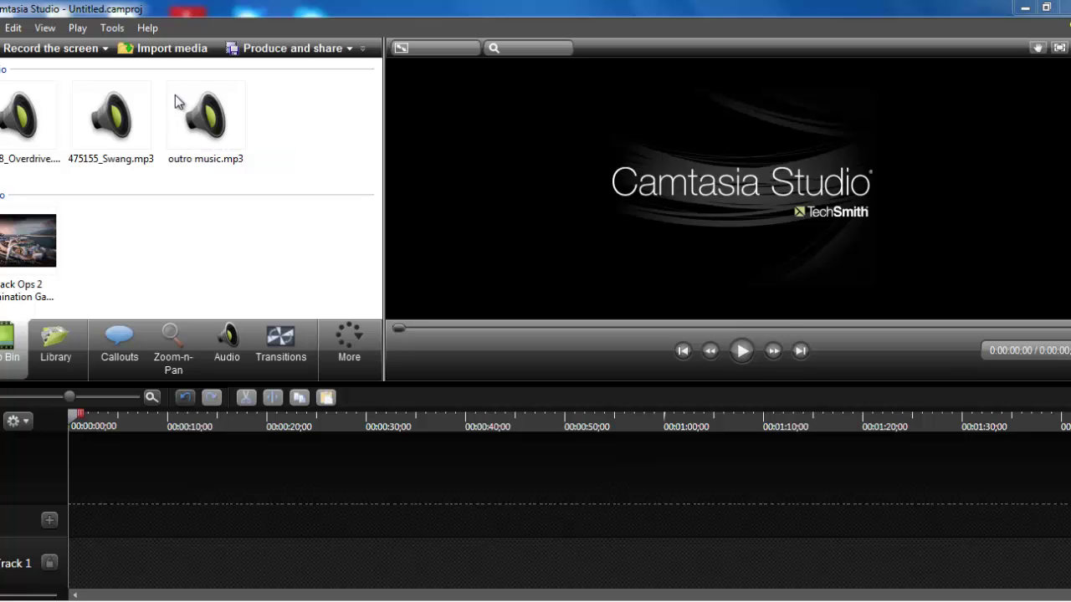
Step: Import 390470_1211003.mp4 from YOUTUBE > My Channel > Finished Movies
click(177, 48)
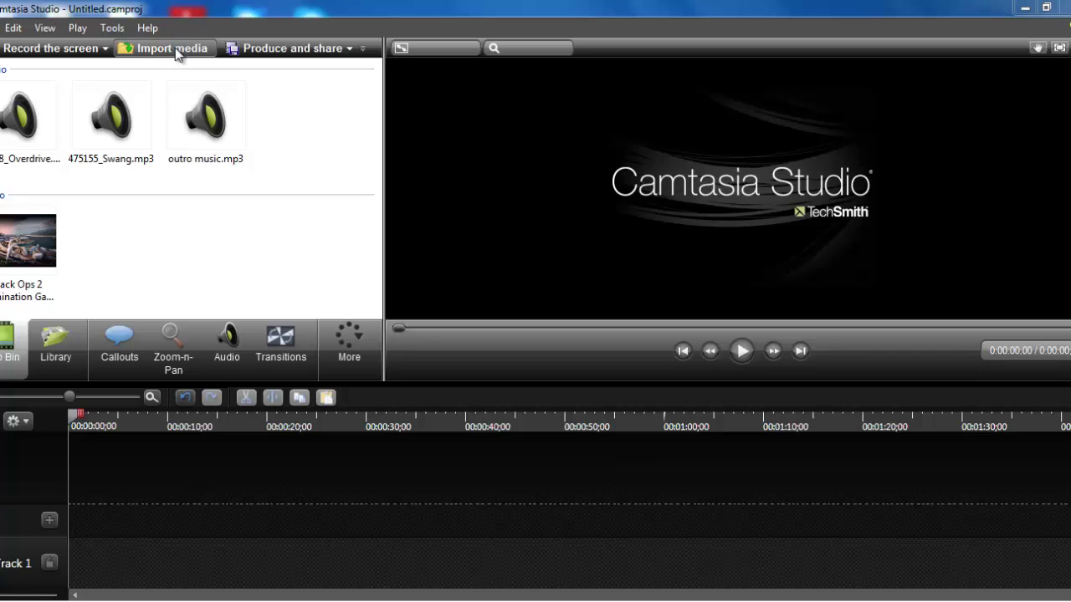
click(175, 48)
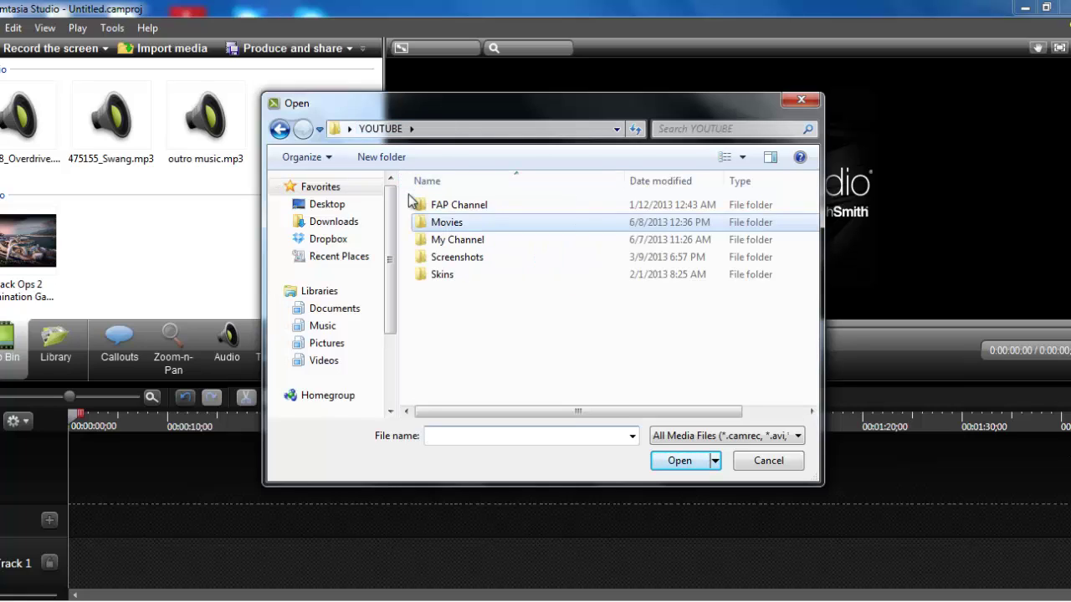
click(456, 243)
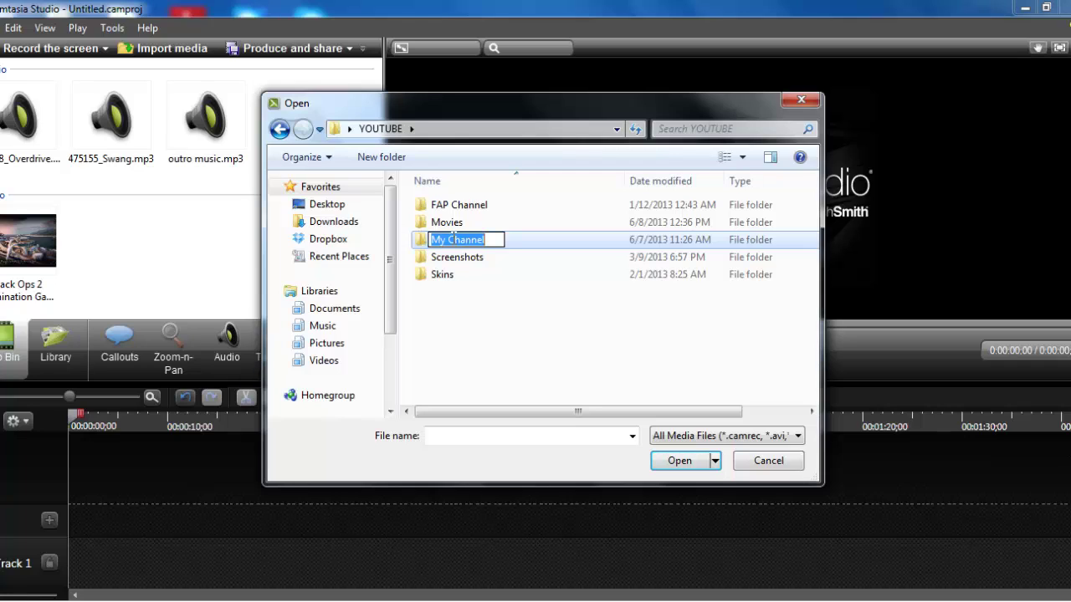
click(536, 227)
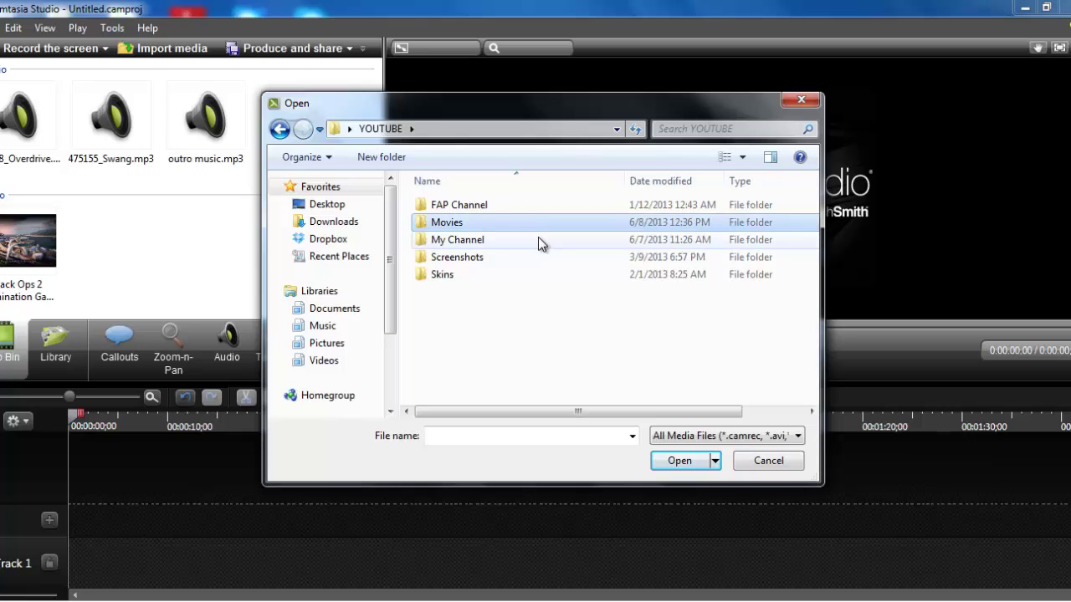
double_click(538, 239)
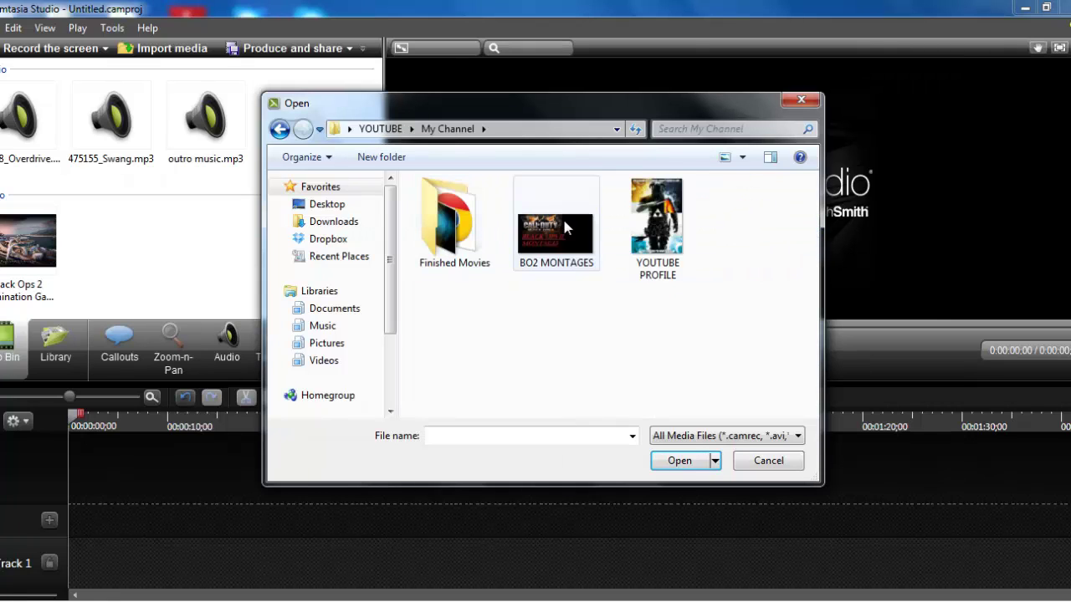
click(455, 239)
double_click(462, 259)
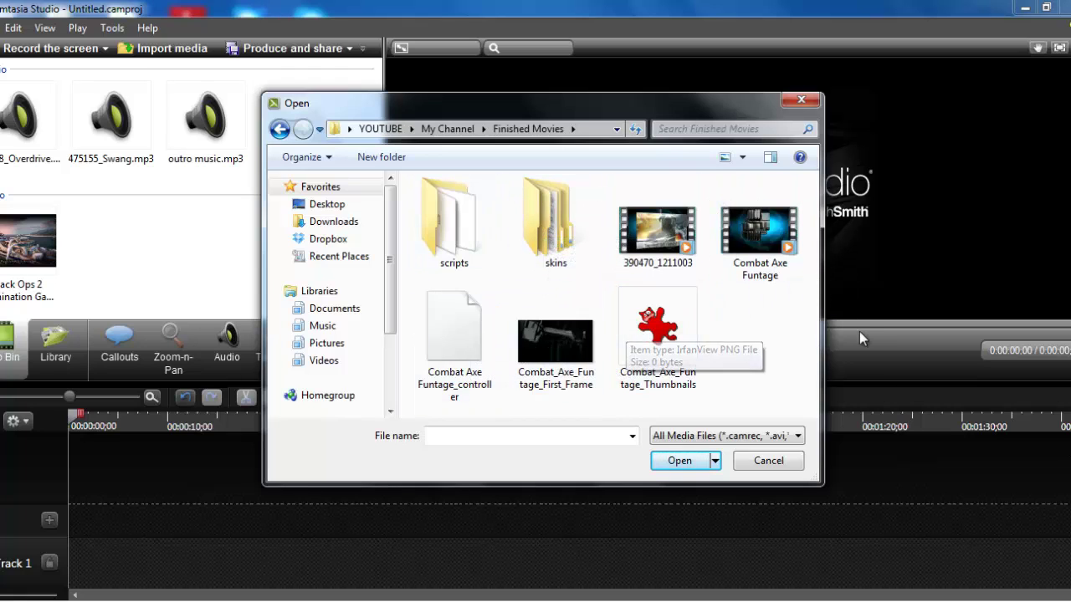
click(680, 222)
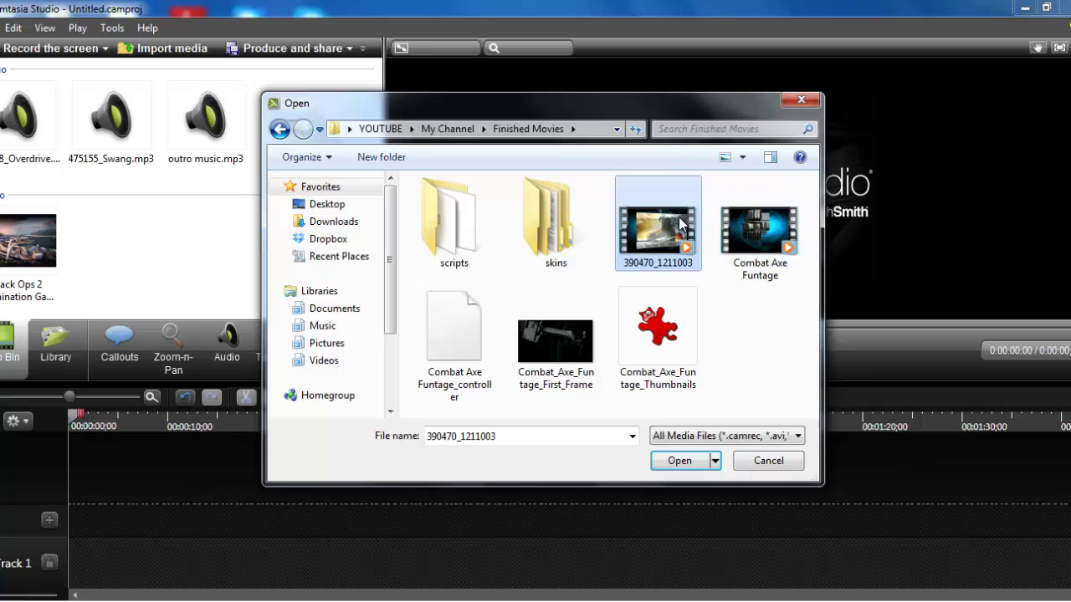
click(676, 460)
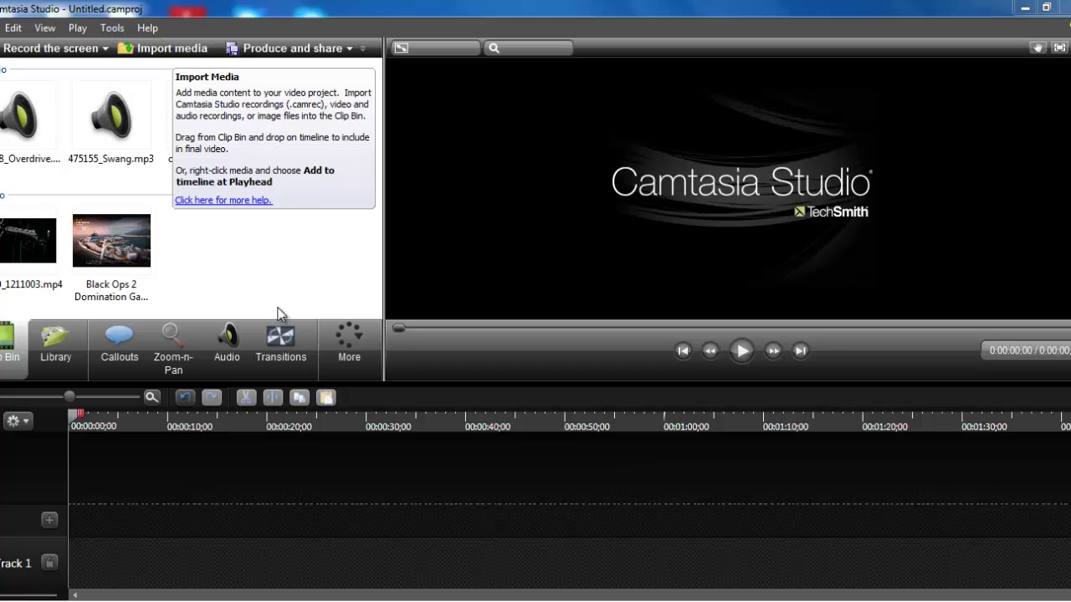
mouse_move(28, 241)
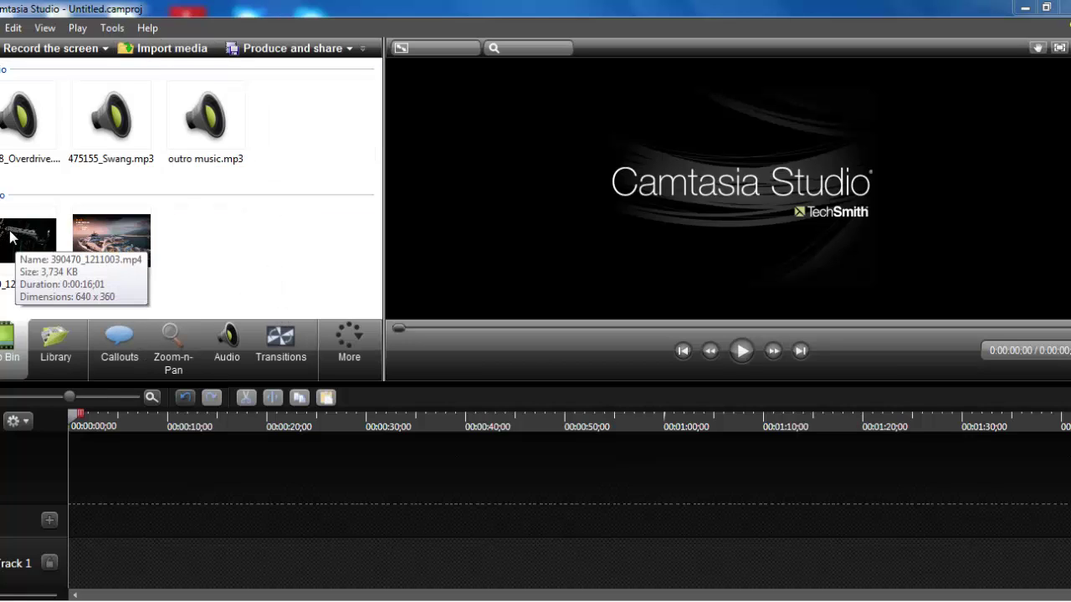
Step: Place 390470_1211003 on Track 1, set dimensions to 1280×720, and scale it to fill the canvas
drag(104, 554, 72, 566)
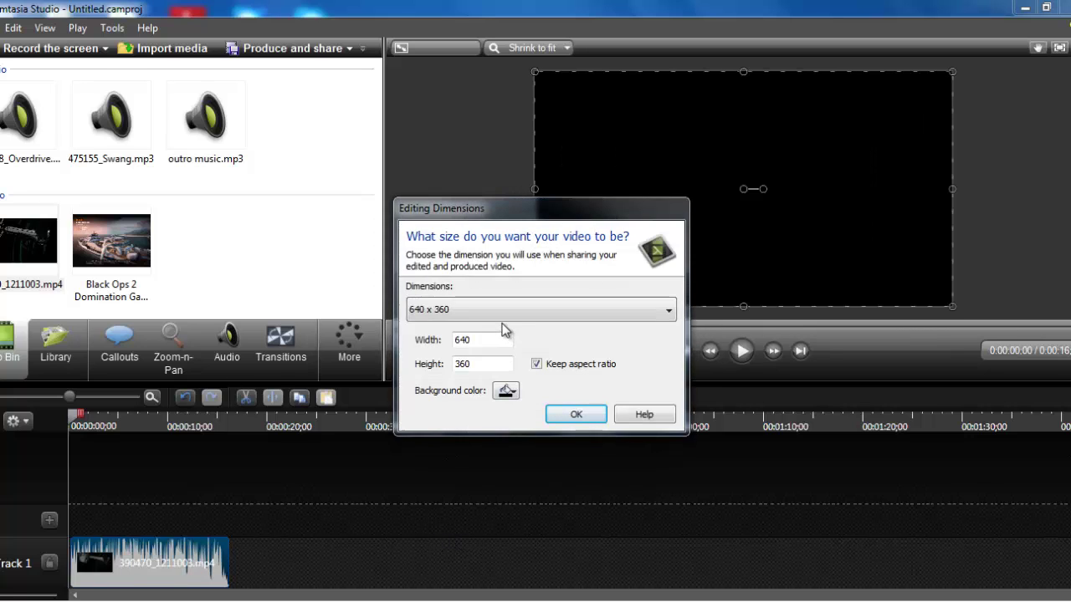
click(501, 313)
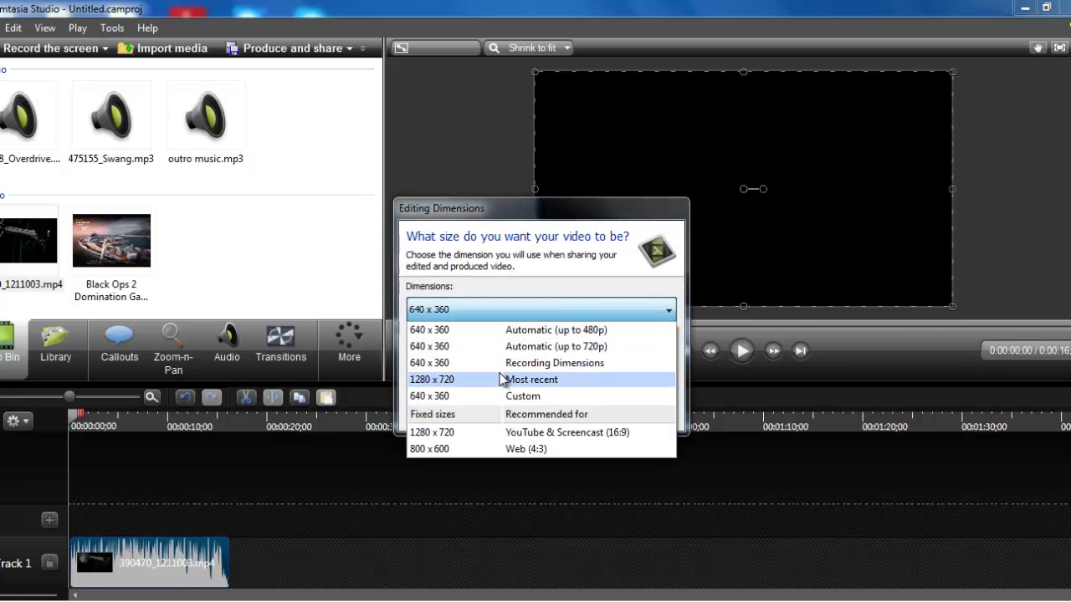
click(500, 379)
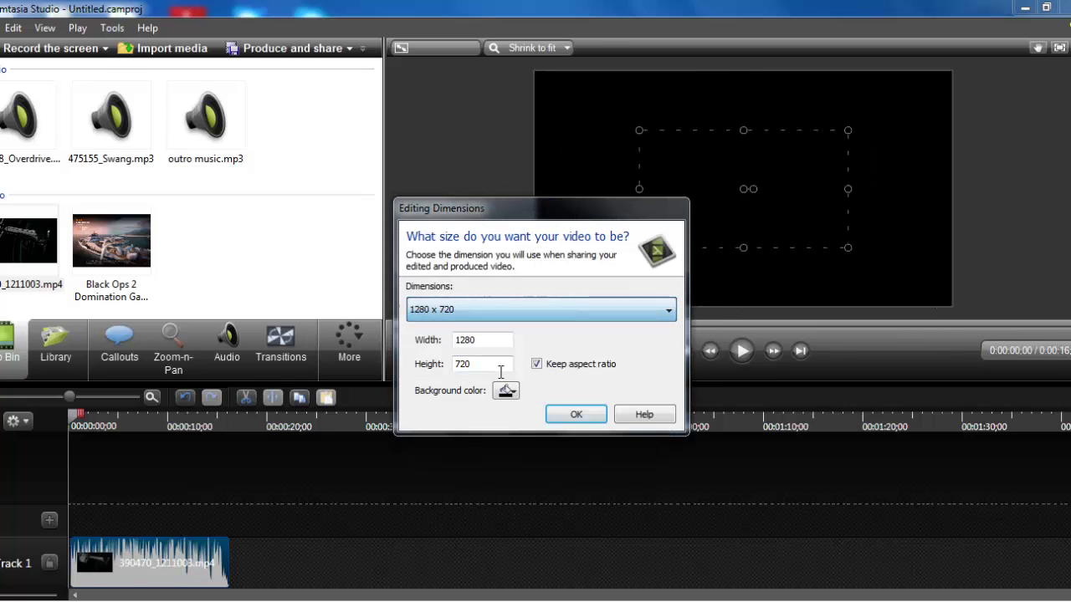
click(585, 413)
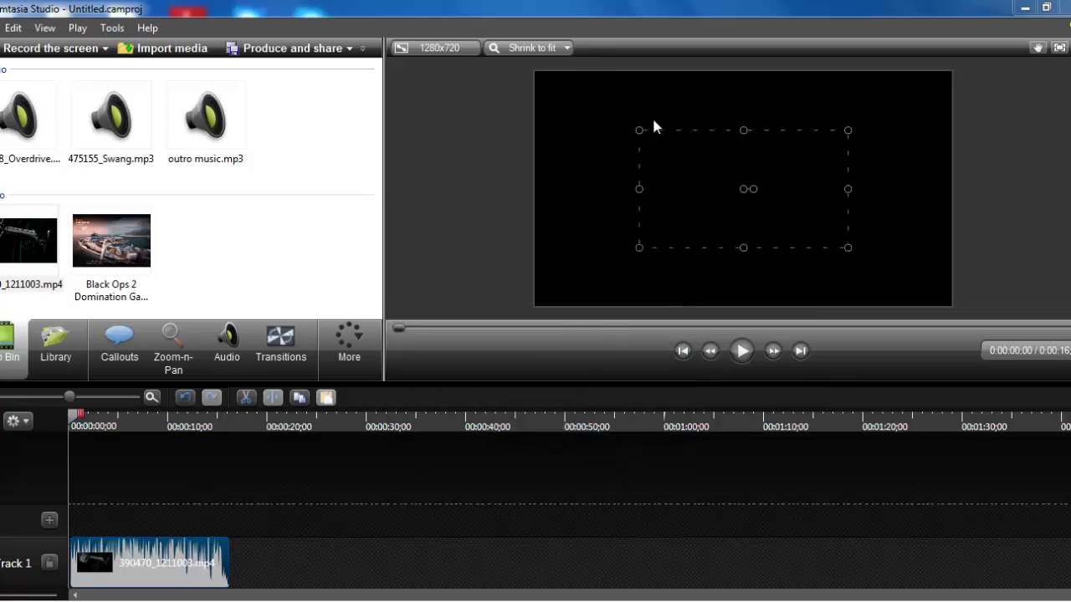
drag(623, 138, 533, 85)
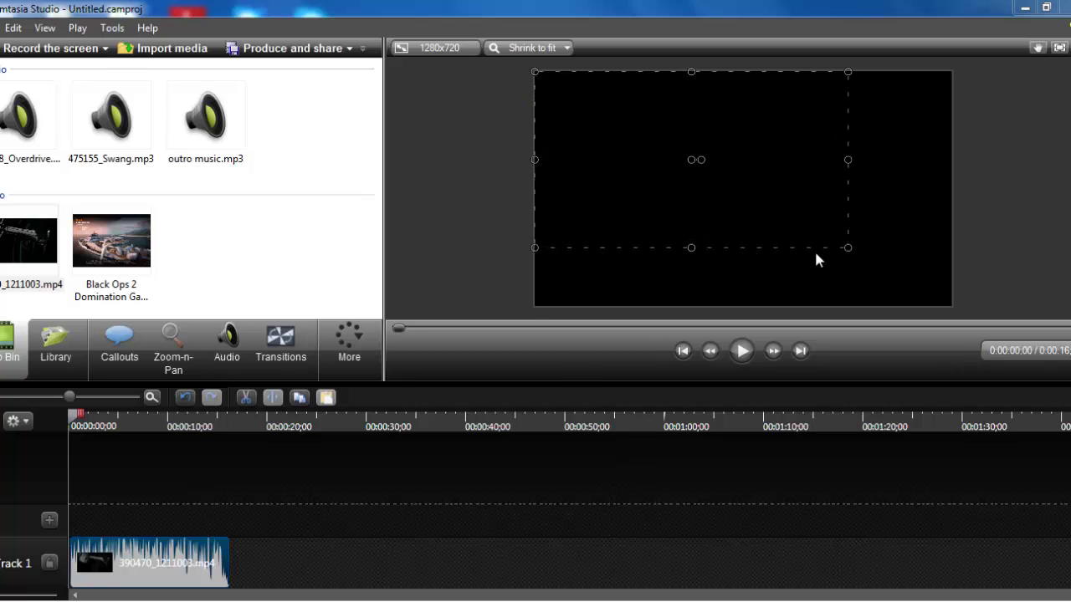
drag(847, 249, 931, 313)
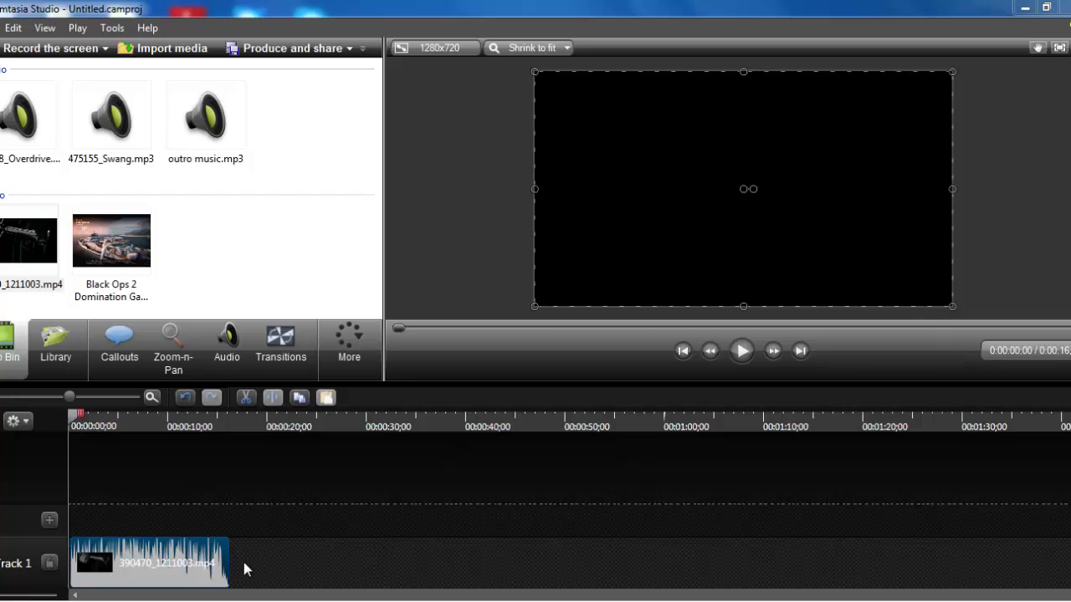
Step: Silence the intro clip's audio and add 473578_Overdrive.mp3 to Track 2
click(237, 355)
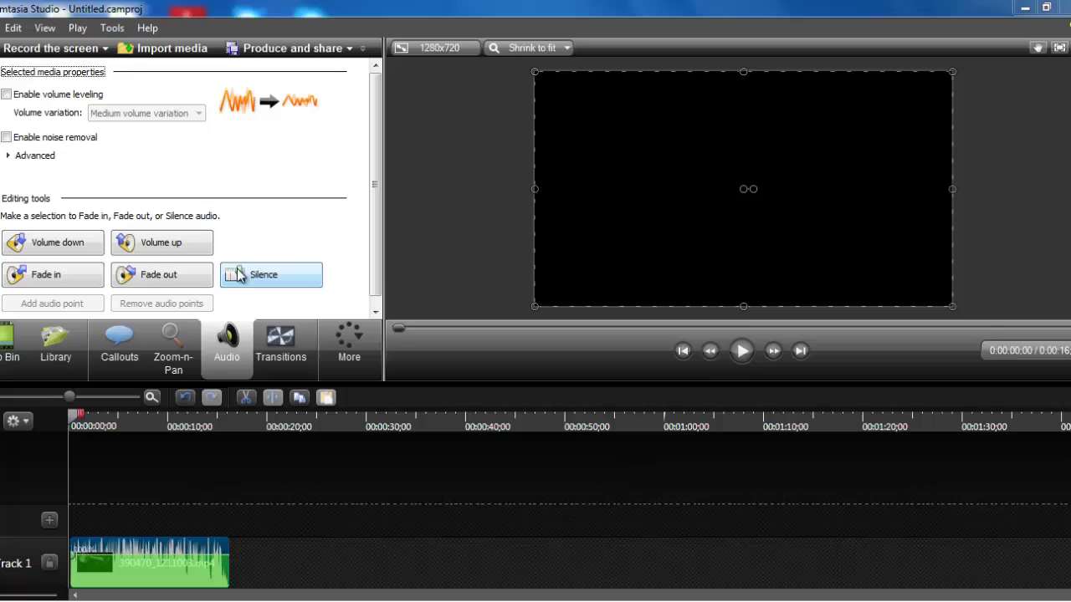
click(240, 276)
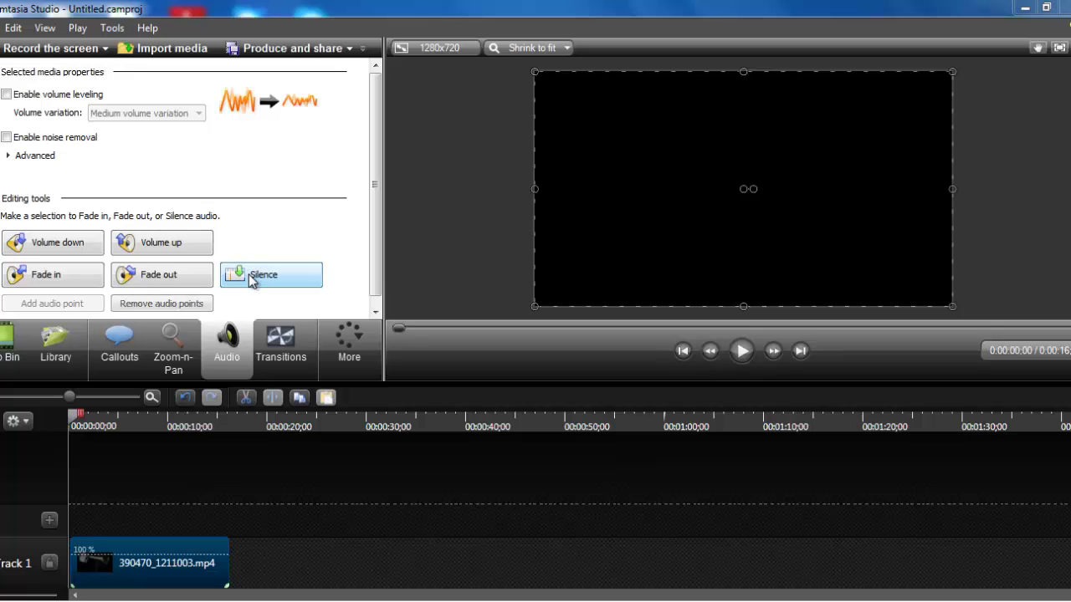
click(16, 350)
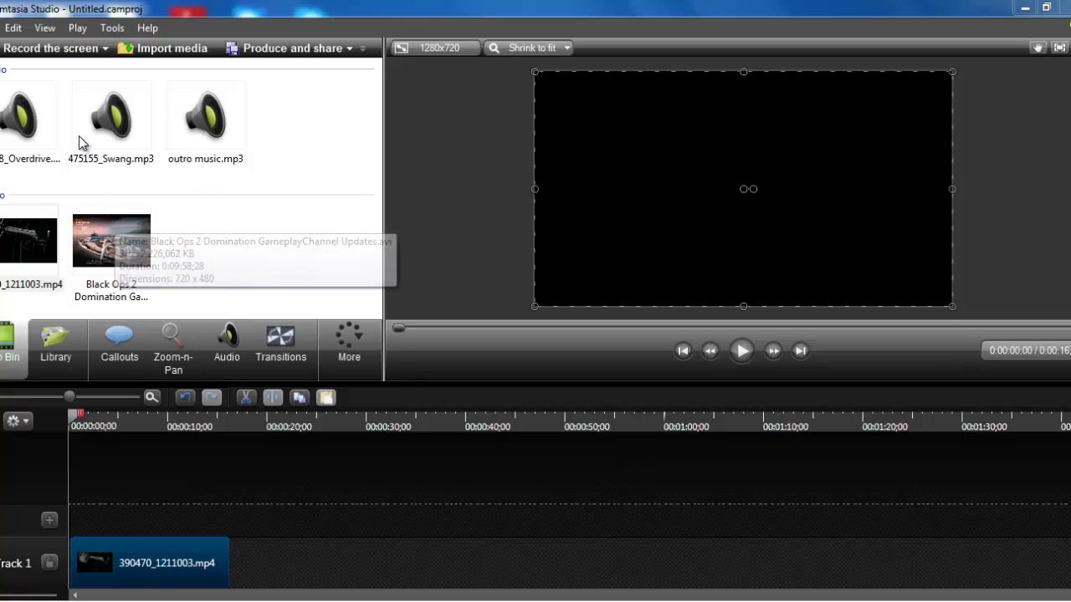
drag(29, 117, 83, 522)
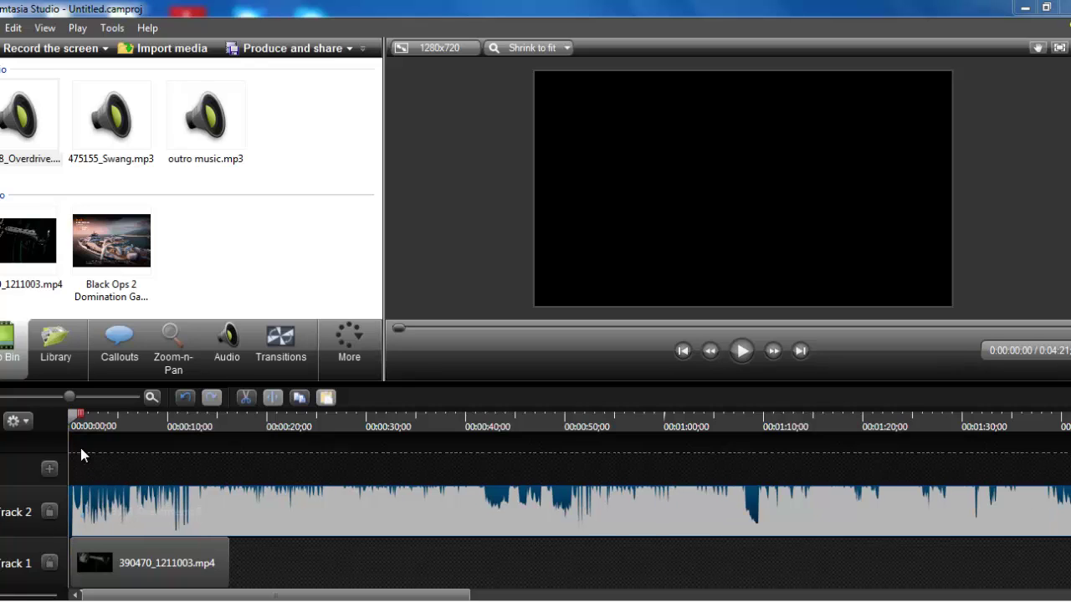
Step: Zoom out the timeline and trim the Overdrive clip to about 16 seconds
click(55, 401)
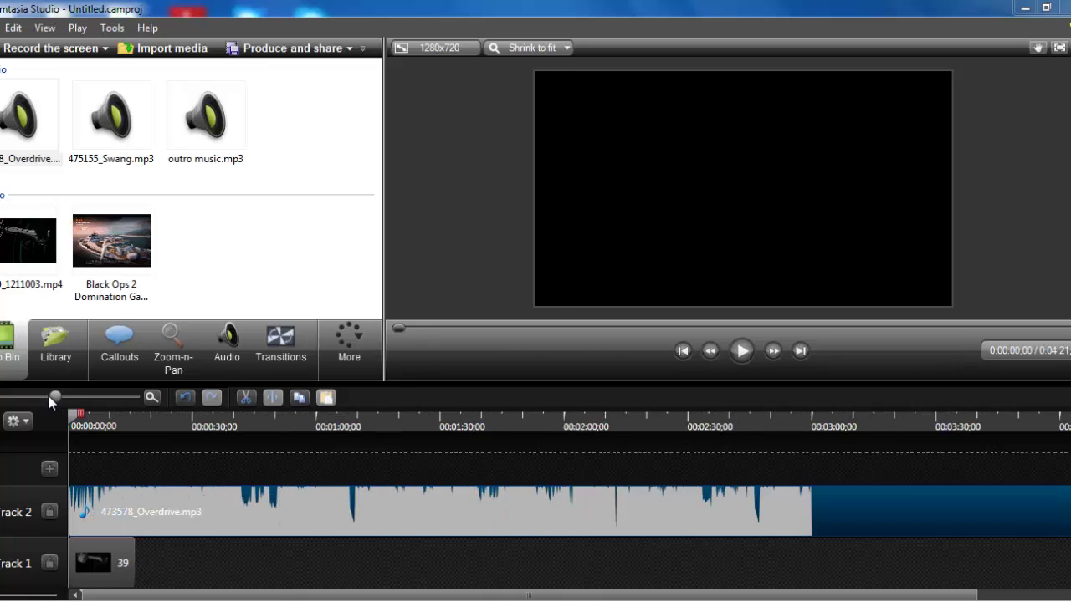
drag(50, 400, 46, 400)
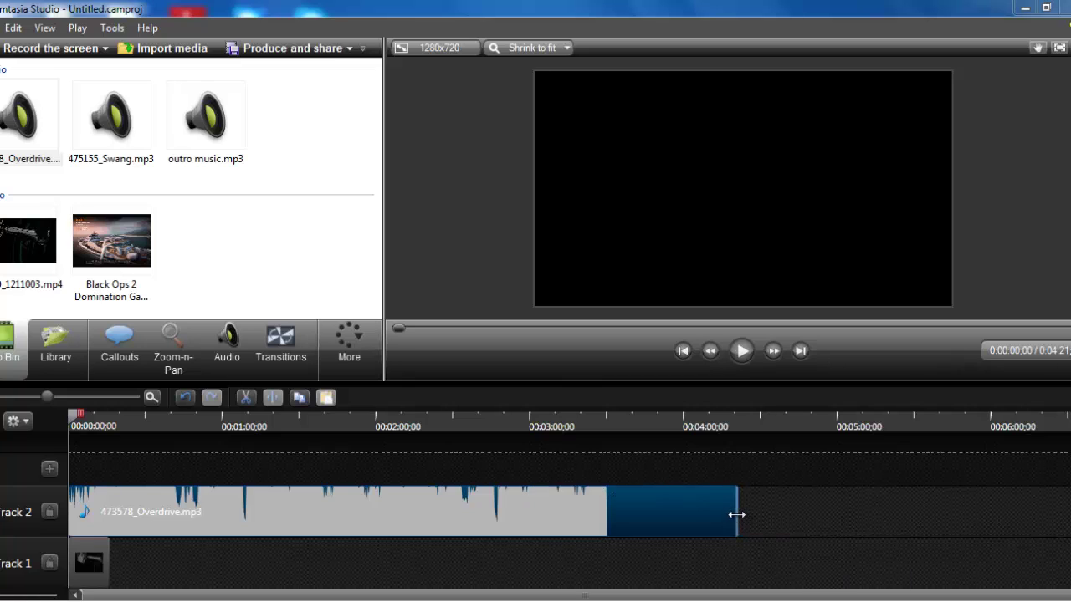
mouse_move(737, 512)
mouse_down()
mouse_move(112, 512)
mouse_move(249, 499)
mouse_up()
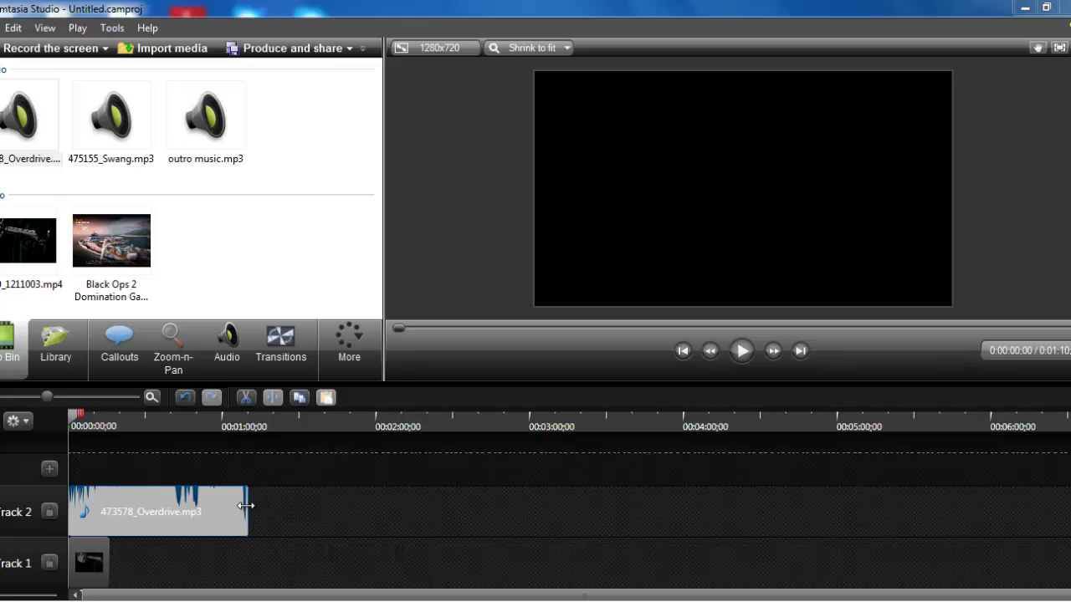
drag(247, 511, 109, 511)
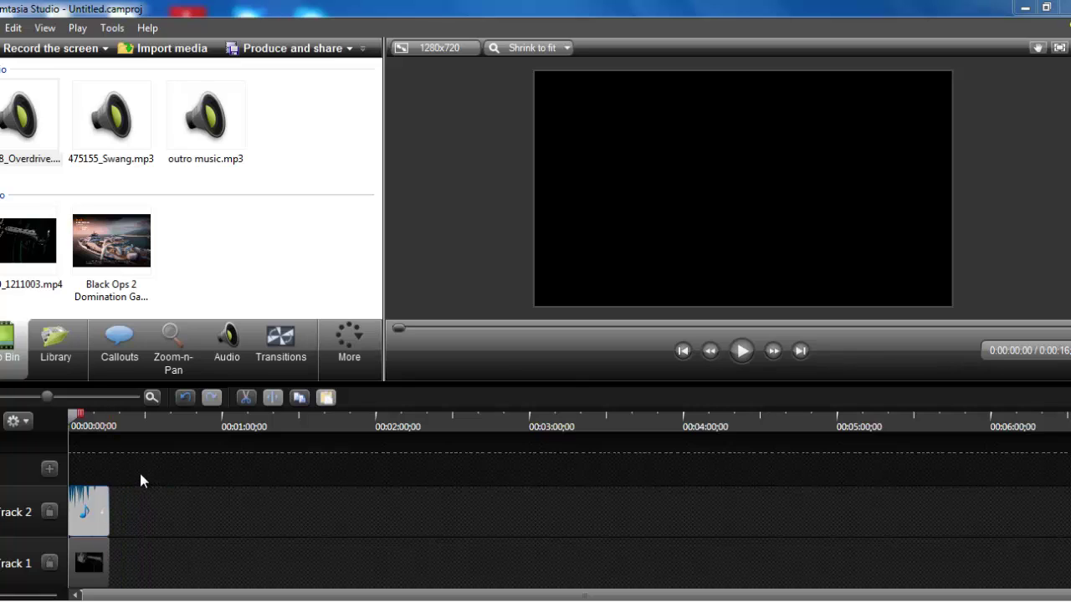
Step: Zoom the timeline in and browse the Zoom-n-Pan, Callouts, Transitions and More panels before returning to Clip Bin
click(61, 397)
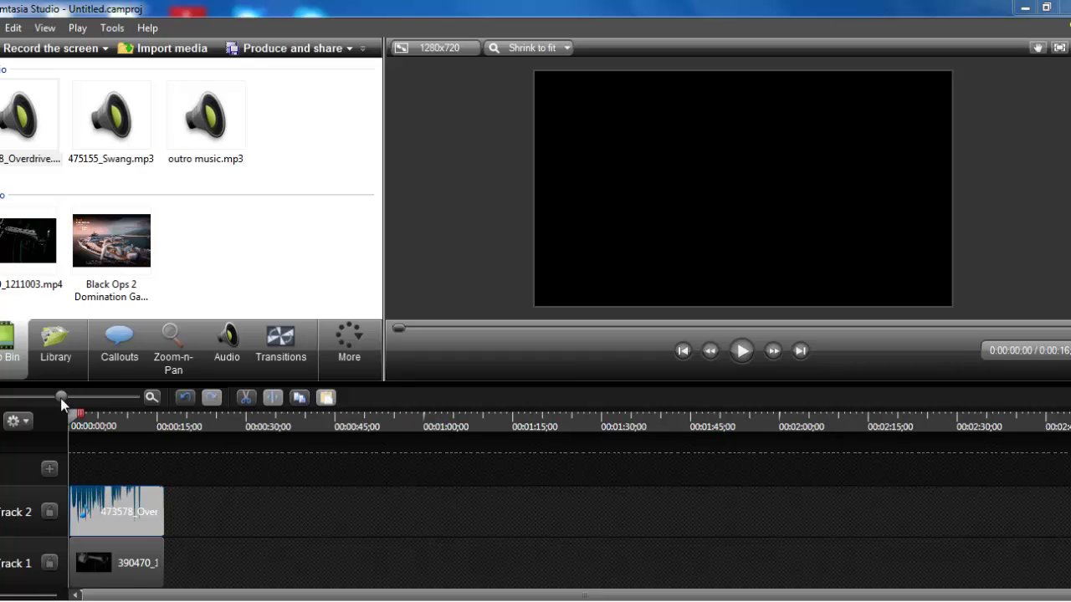
click(71, 397)
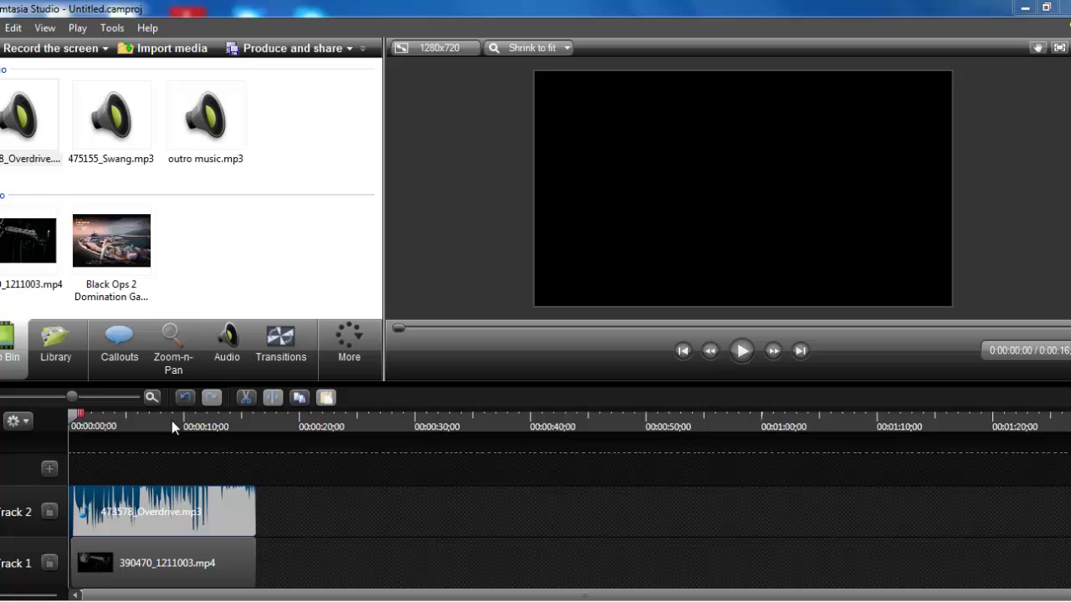
click(167, 370)
click(137, 355)
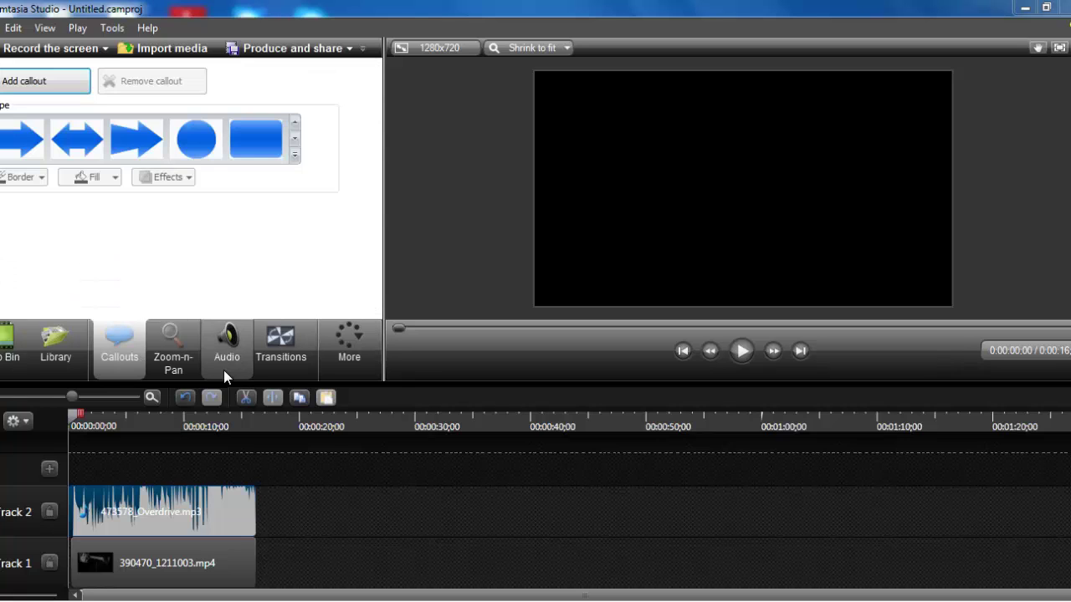
click(278, 364)
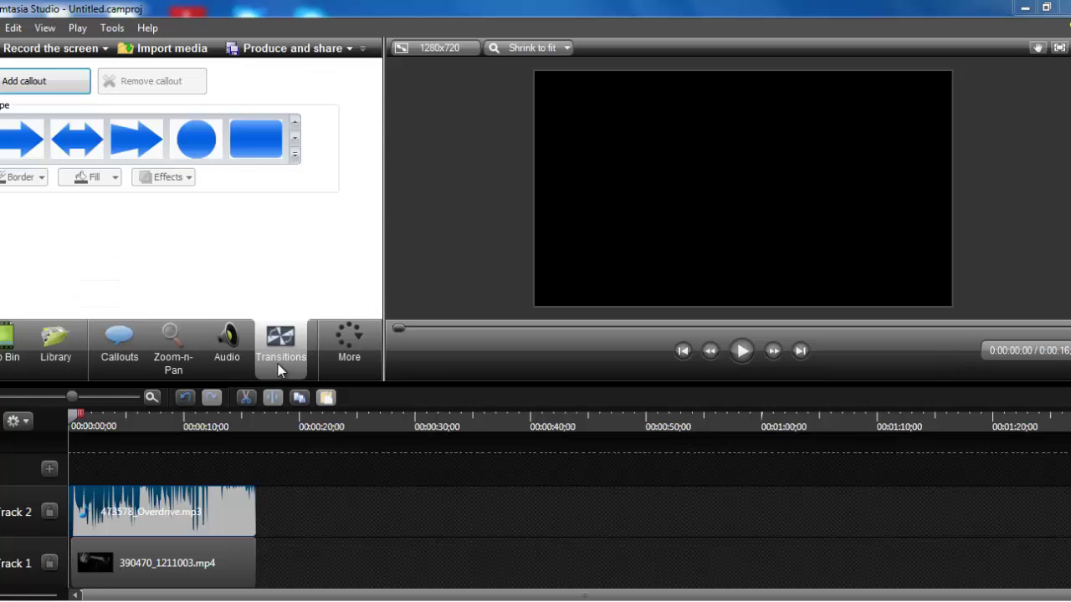
click(356, 358)
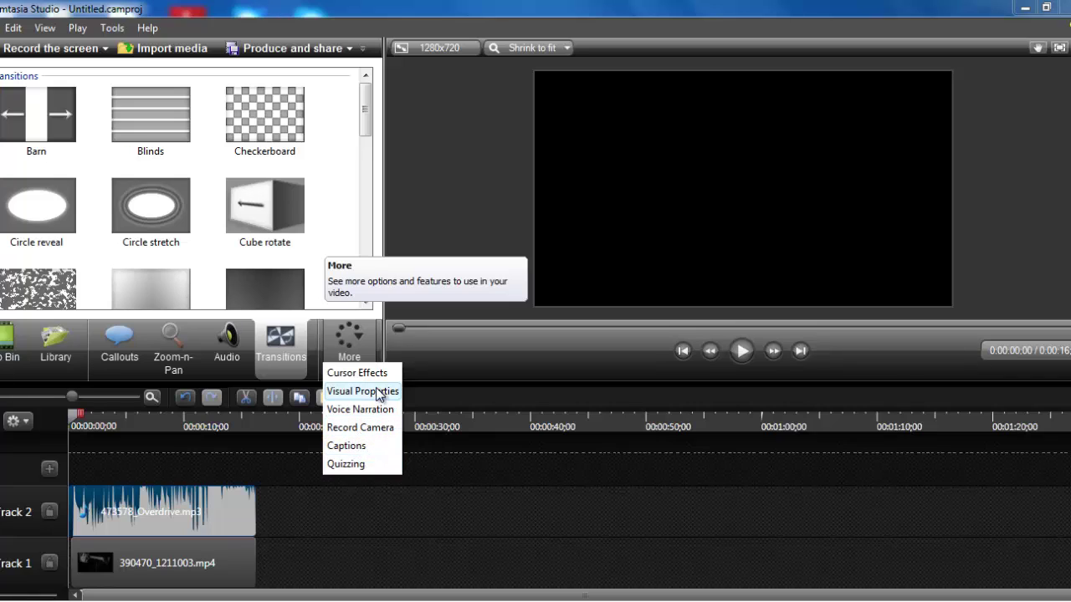
click(362, 495)
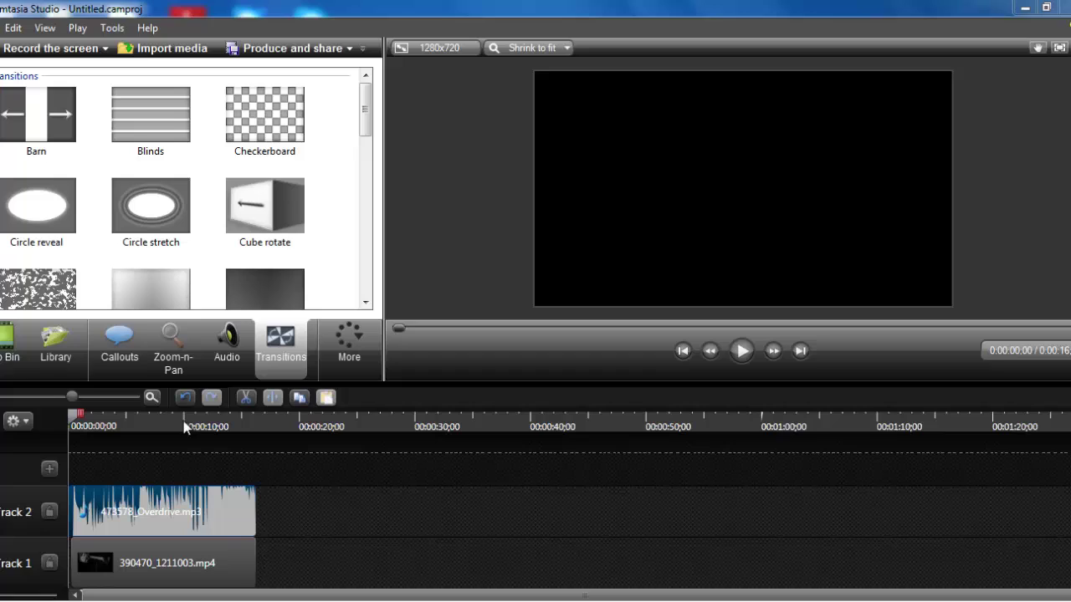
click(12, 347)
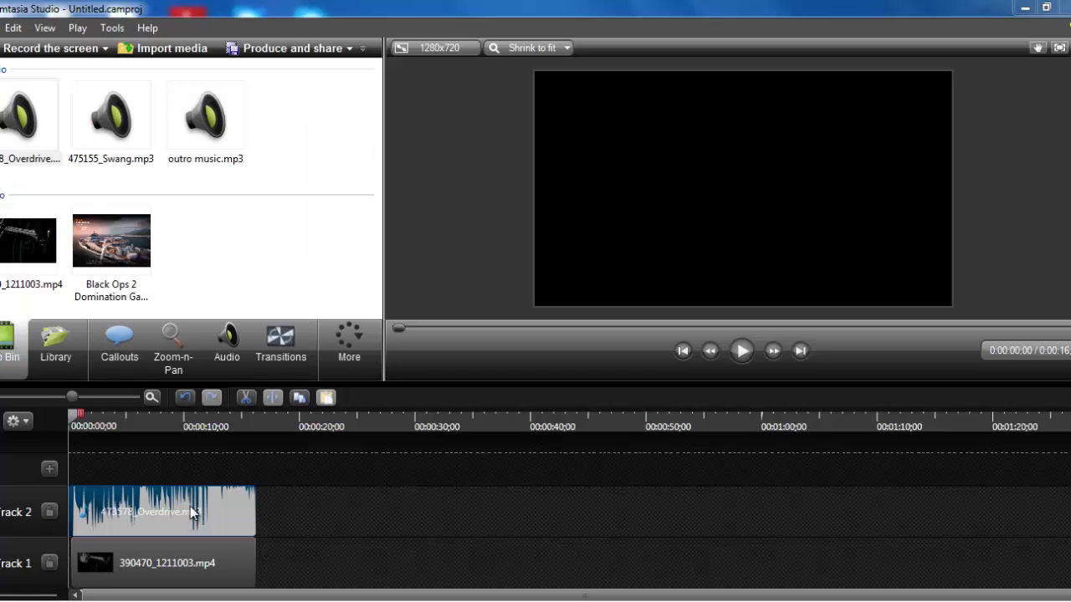
mouse_move(163, 562)
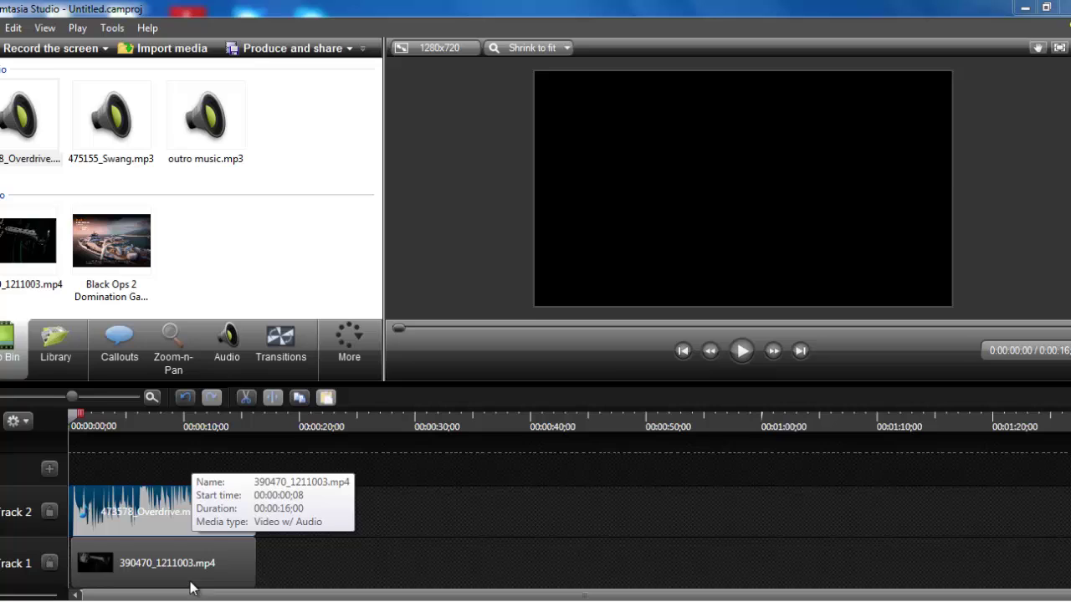
Step: Preview the intro clip between about 4 and 10 seconds, parking the playhead at 4 seconds
click(191, 556)
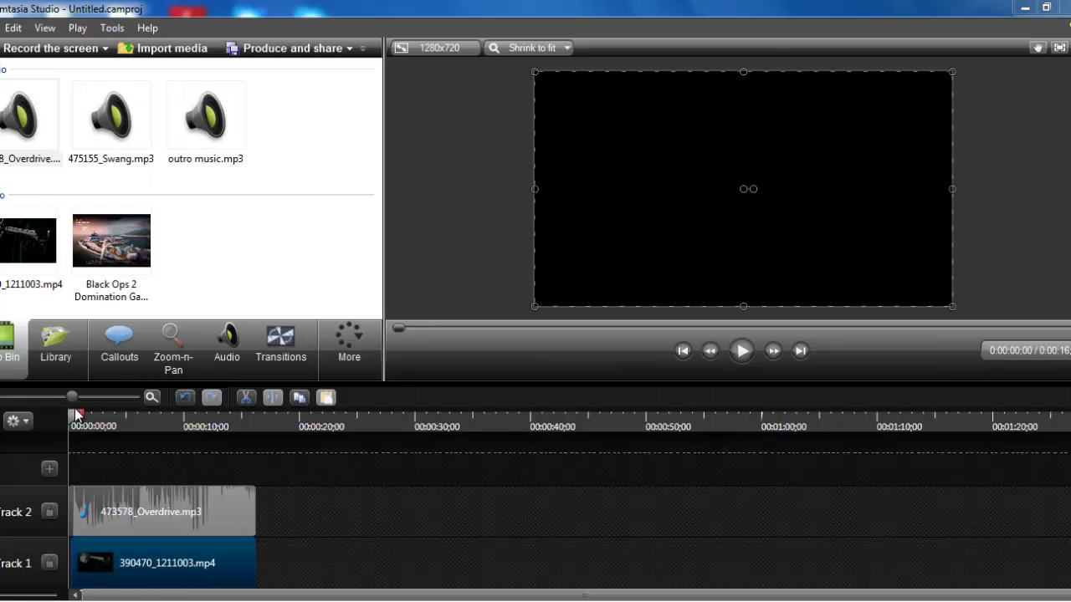
mouse_move(77, 414)
mouse_down()
mouse_move(161, 419)
mouse_move(70, 427)
mouse_up()
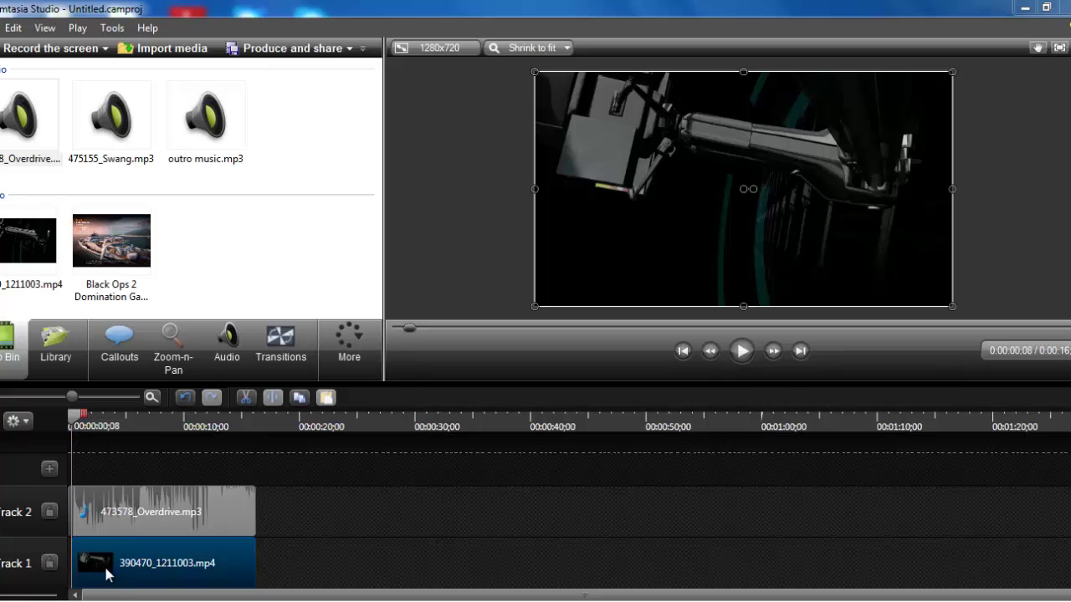
drag(102, 565, 118, 545)
click(76, 519)
drag(77, 416, 184, 417)
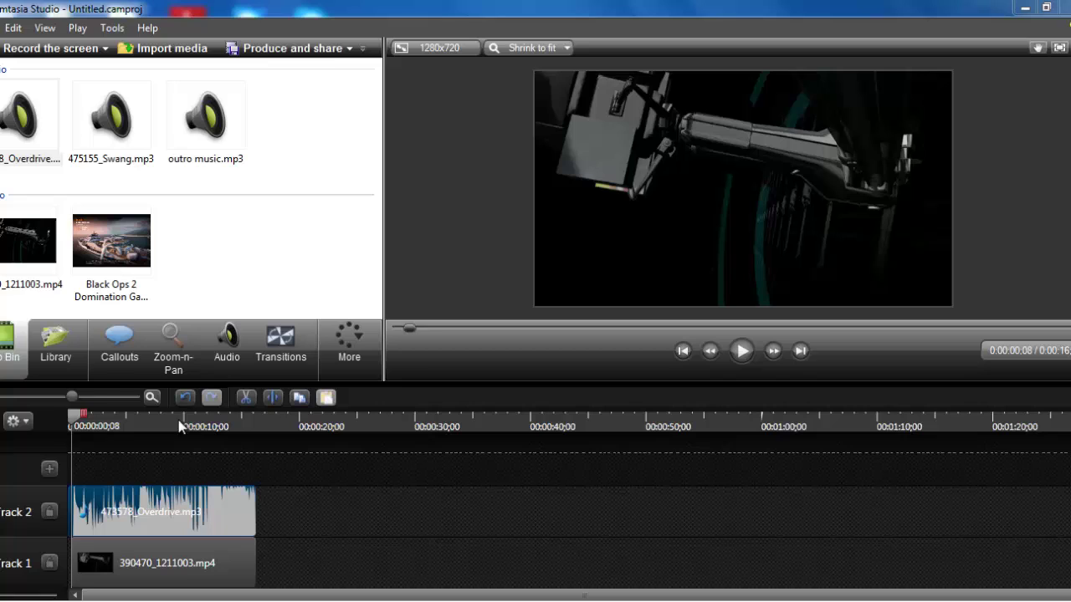
drag(98, 557, 84, 557)
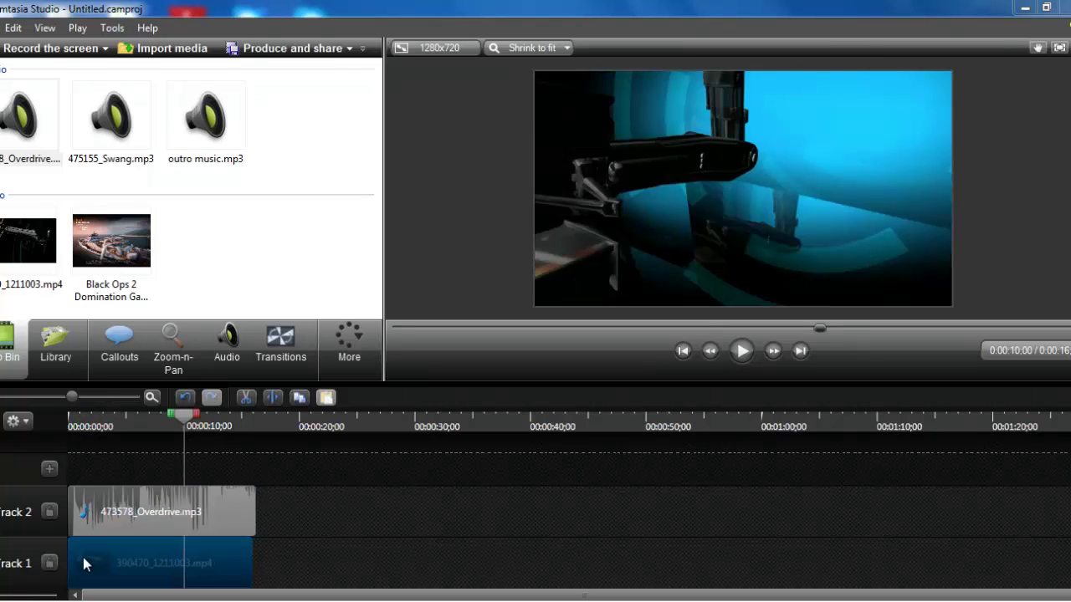
click(162, 413)
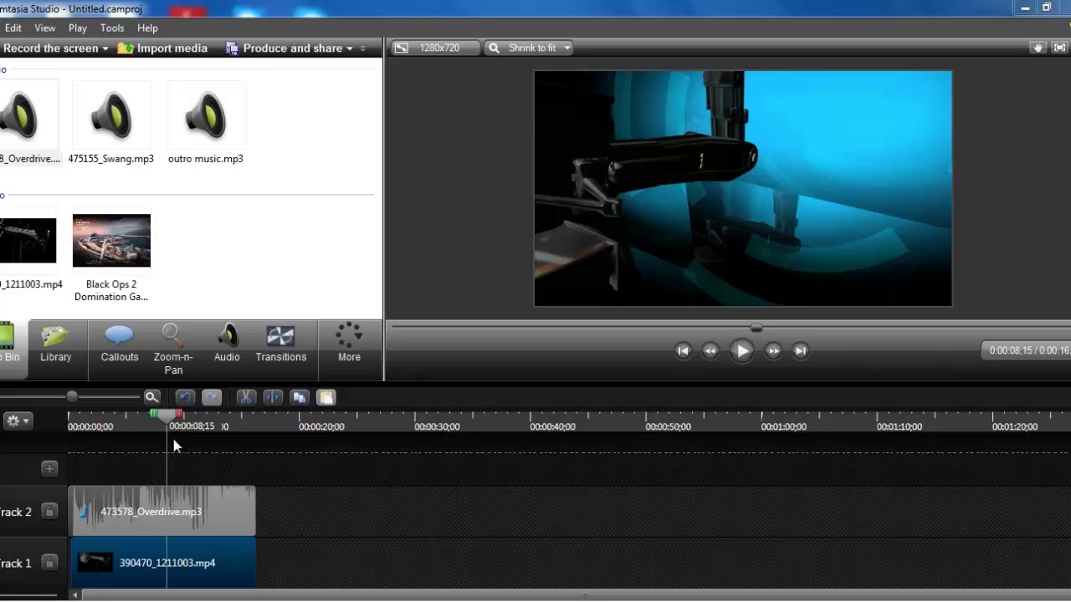
drag(144, 423, 115, 424)
click(116, 424)
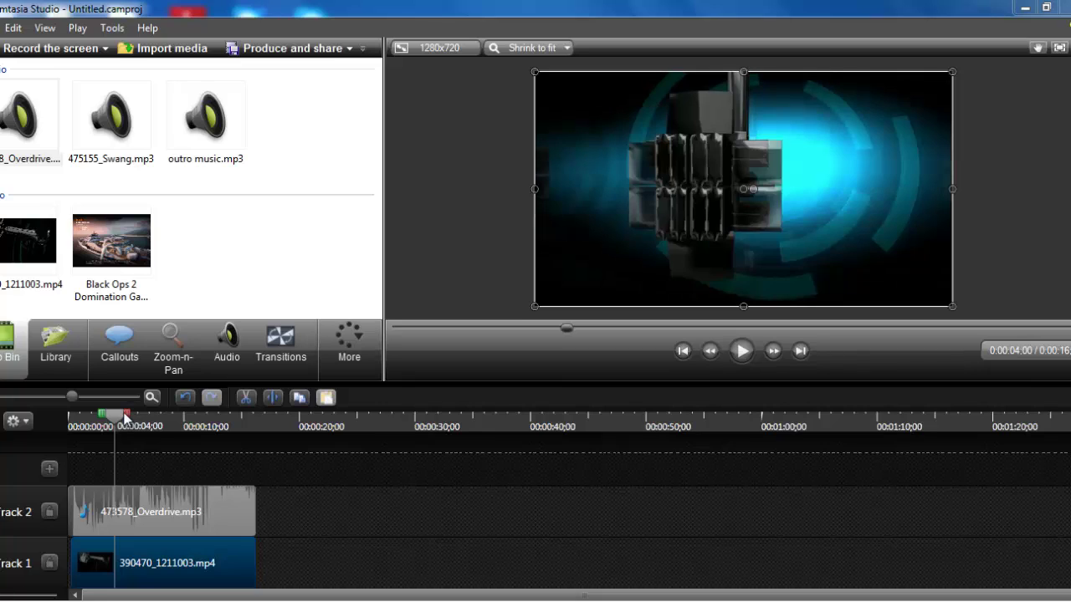
Step: Mark a 4–8 second range, split the intro clip, and select its second piece
drag(127, 416, 213, 432)
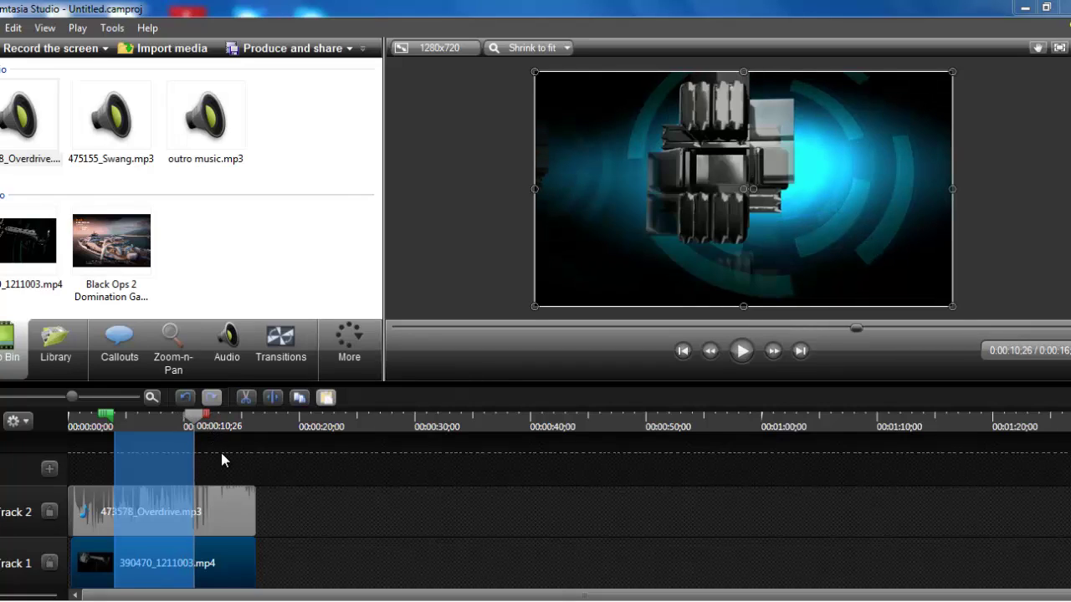
click(272, 397)
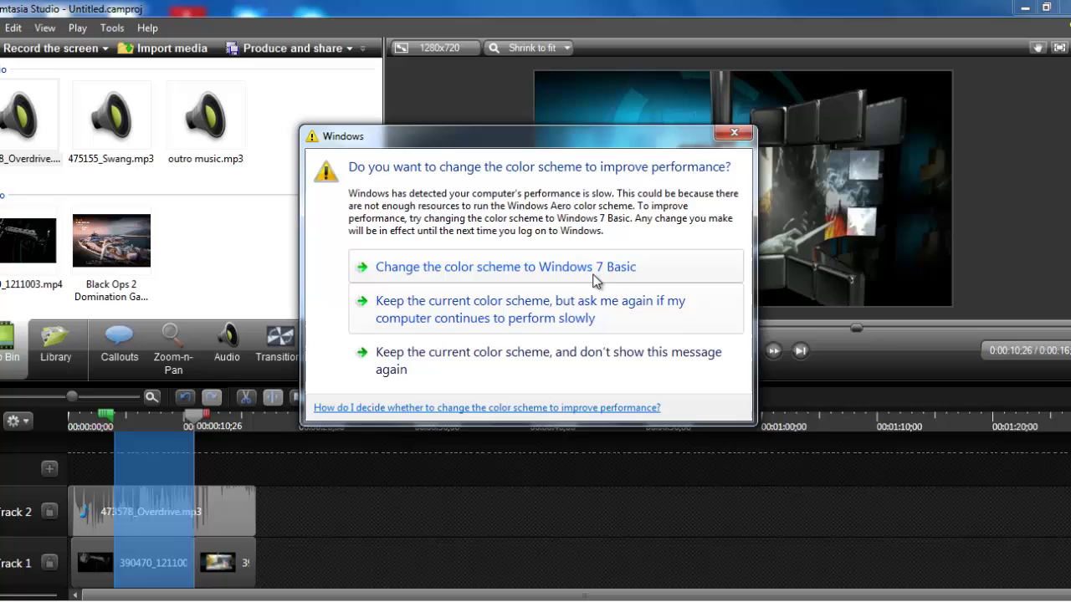
click(593, 270)
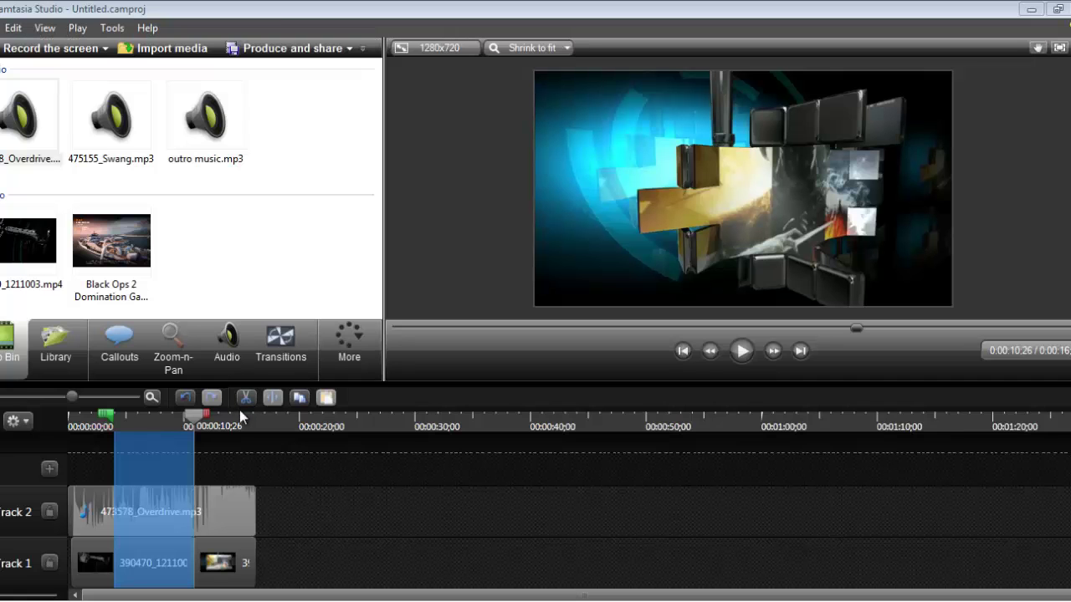
drag(205, 424, 85, 425)
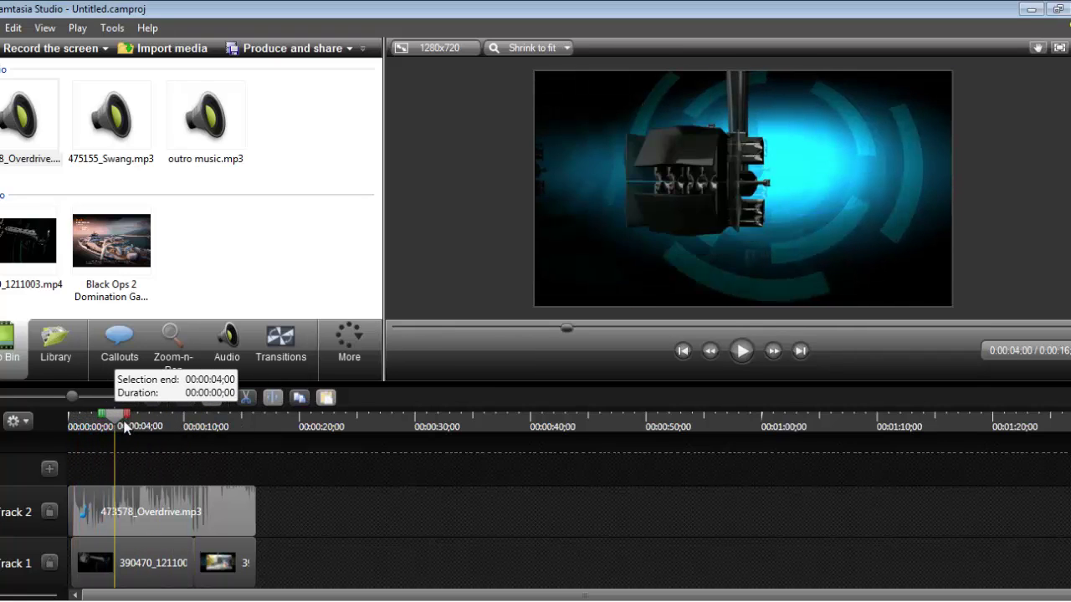
drag(85, 425, 116, 425)
click(211, 546)
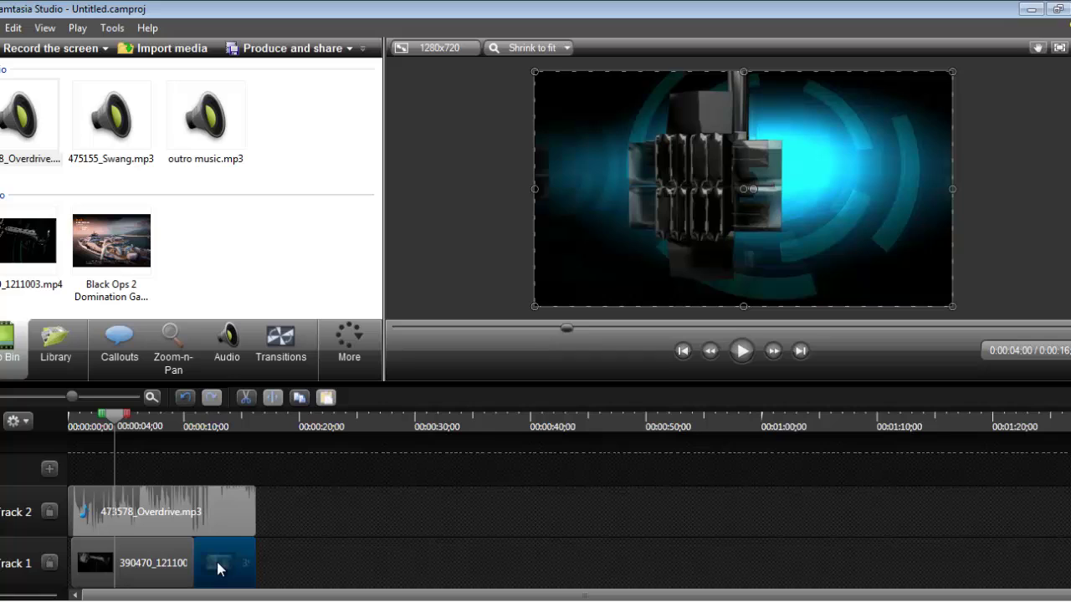
Step: Undo the split and re-split the intro clip just past 4 seconds
click(185, 398)
drag(116, 421, 120, 425)
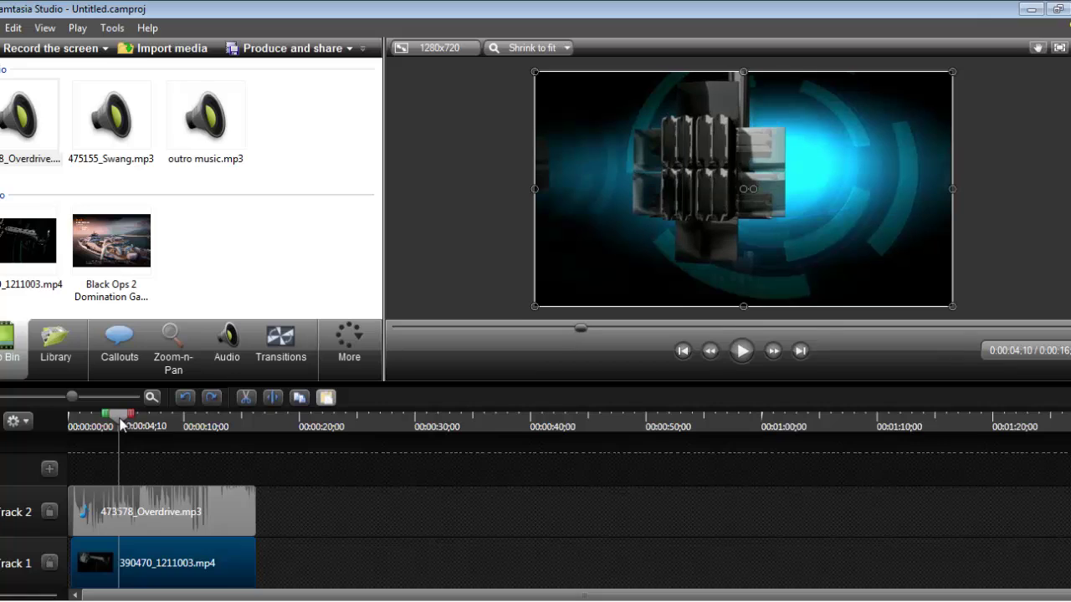
key(s)
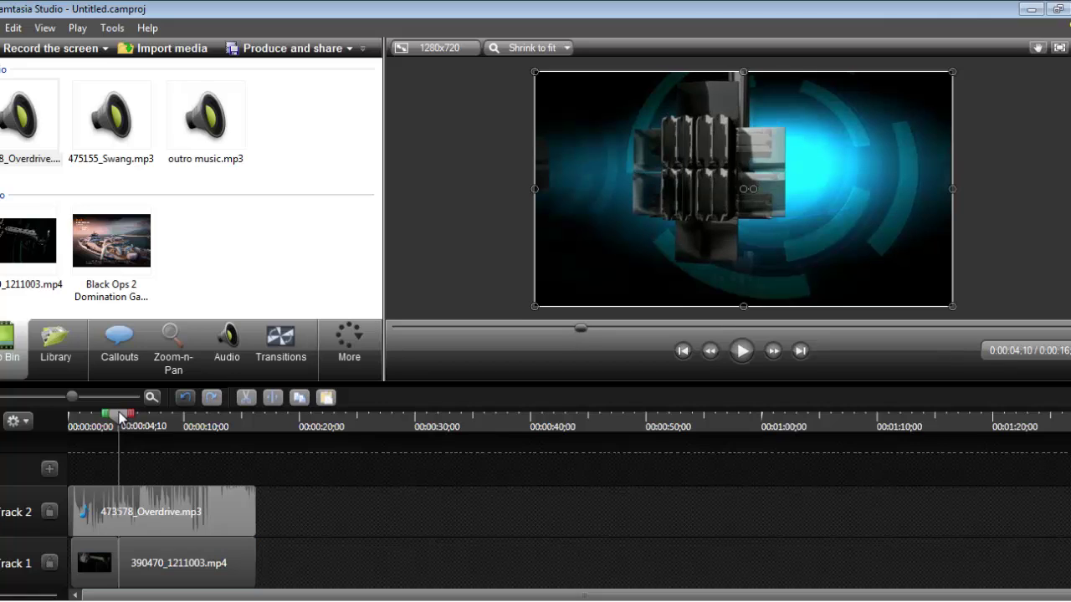
Step: Split the second Track 1 clip at 00:00:09;15, then rewind the playhead near the start
click(146, 551)
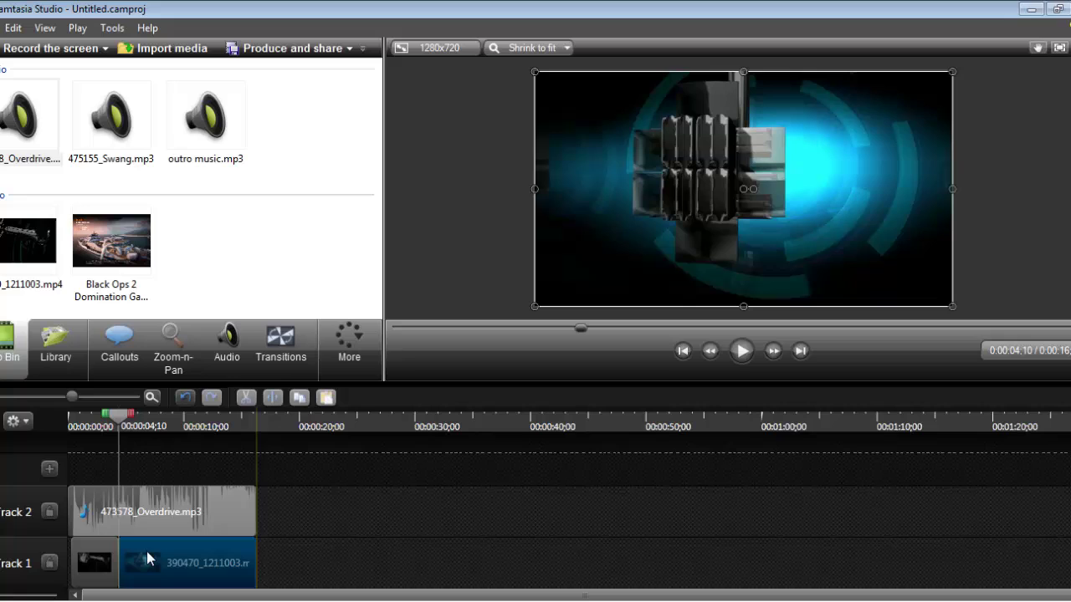
drag(121, 424, 182, 437)
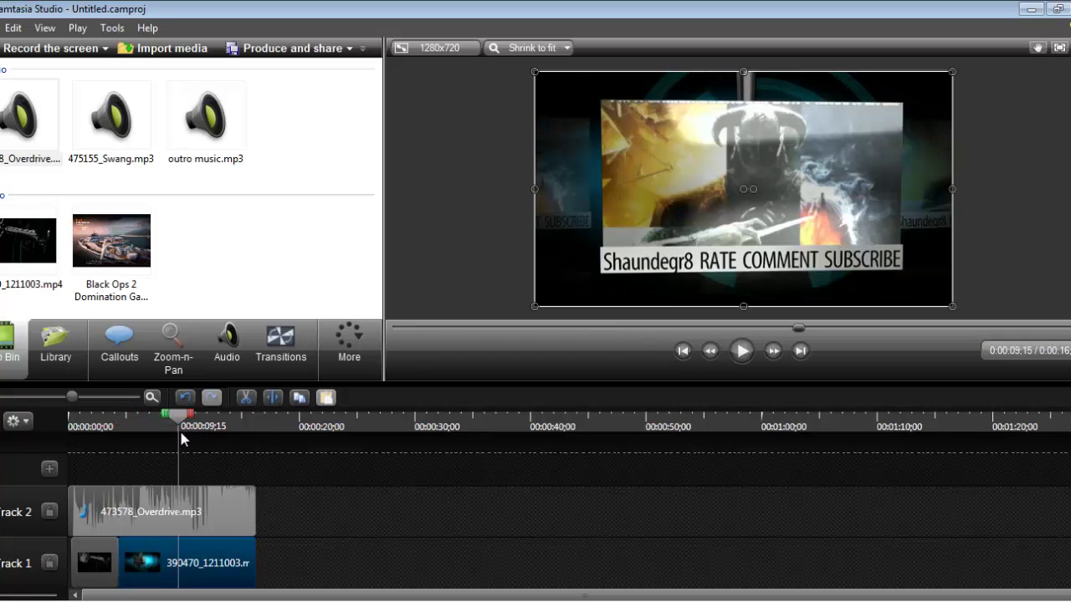
key(s)
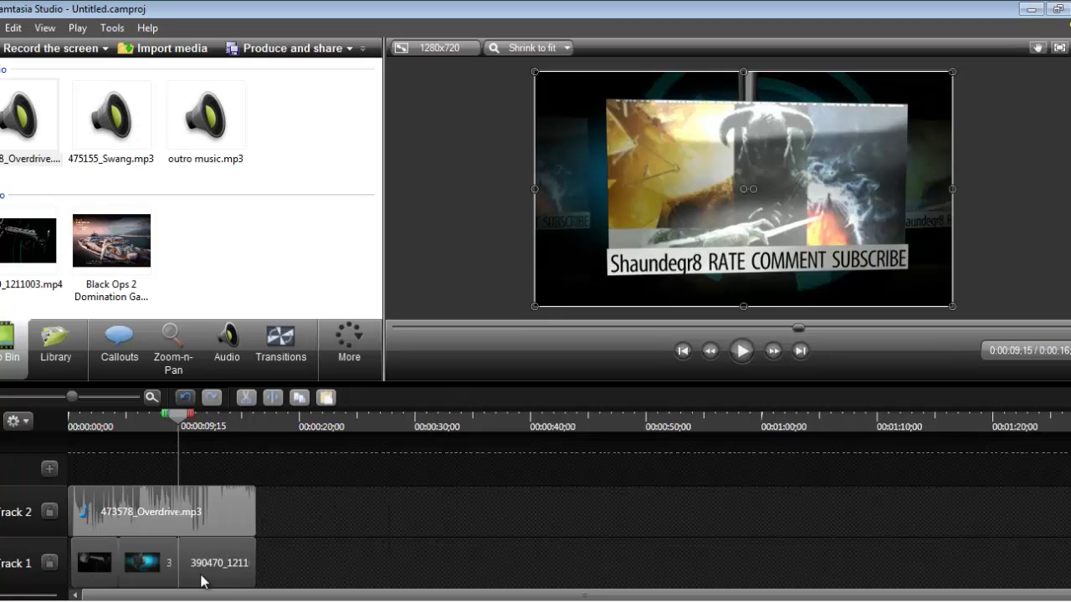
click(136, 569)
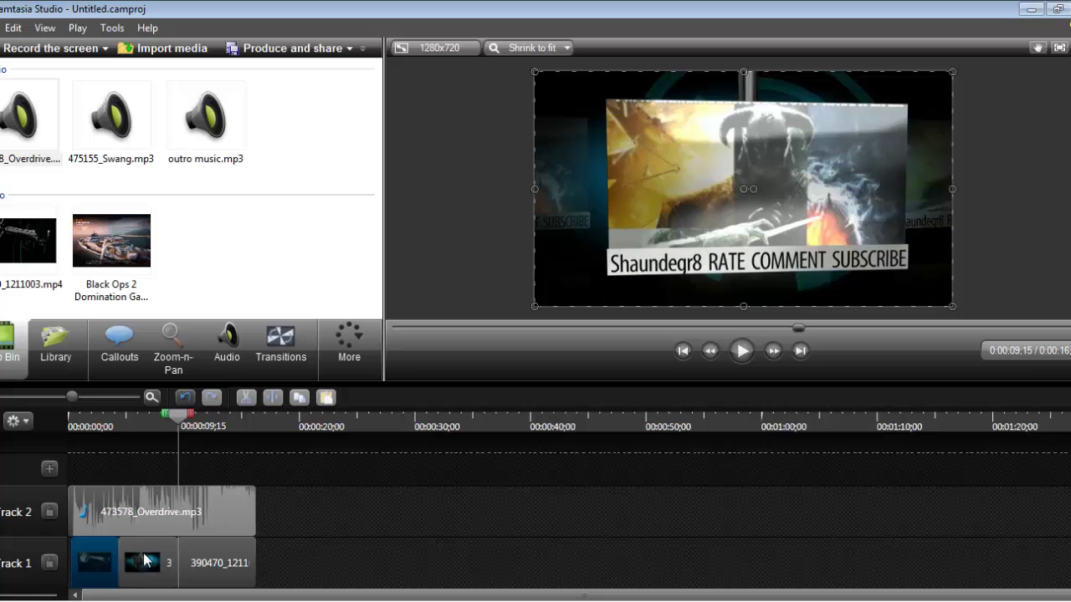
drag(178, 414, 72, 414)
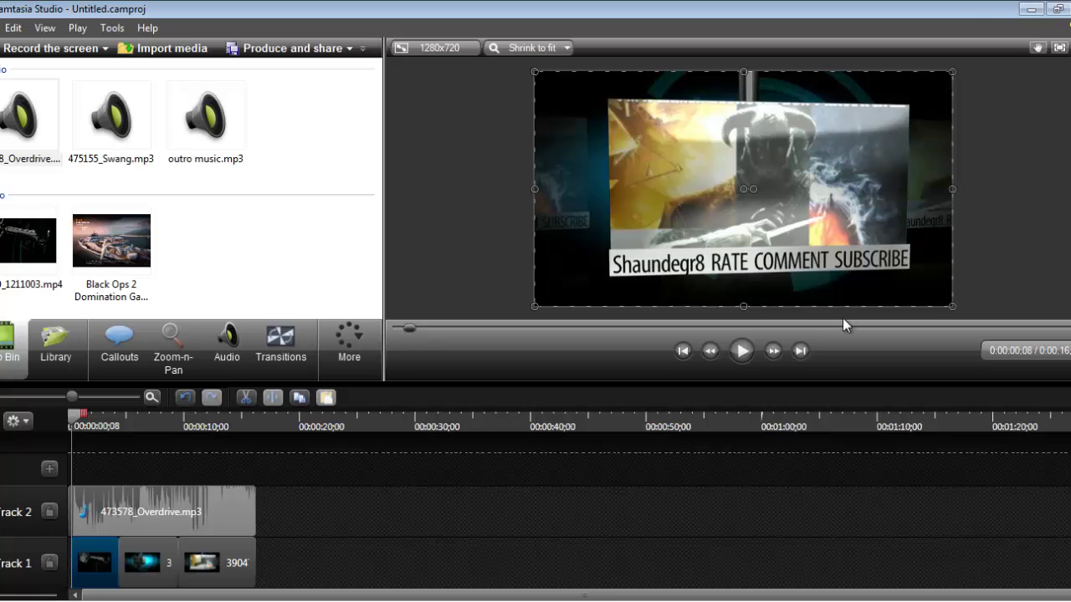
click(741, 352)
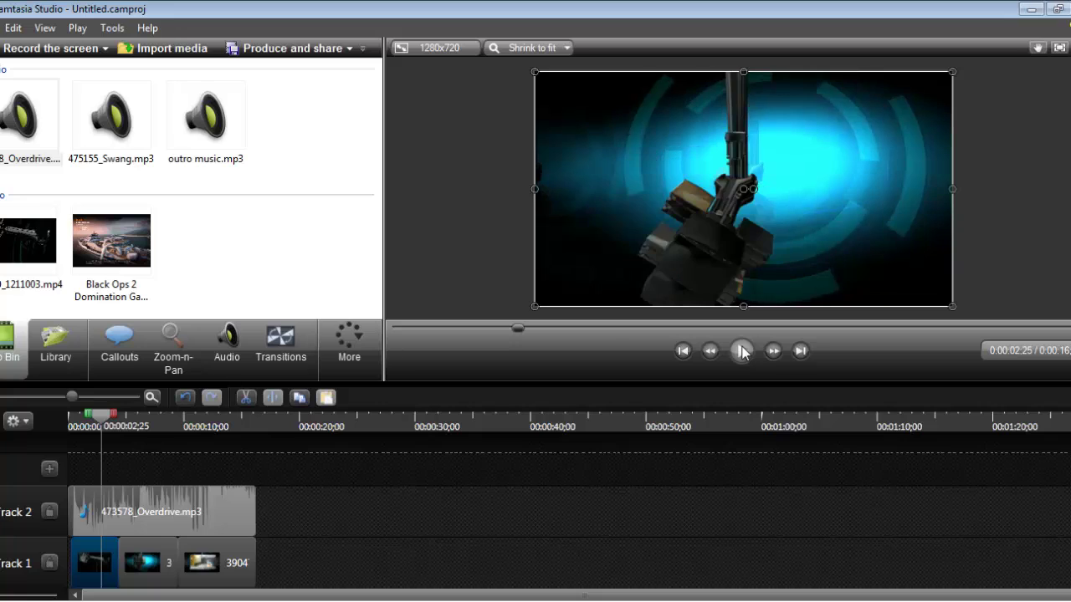
click(742, 351)
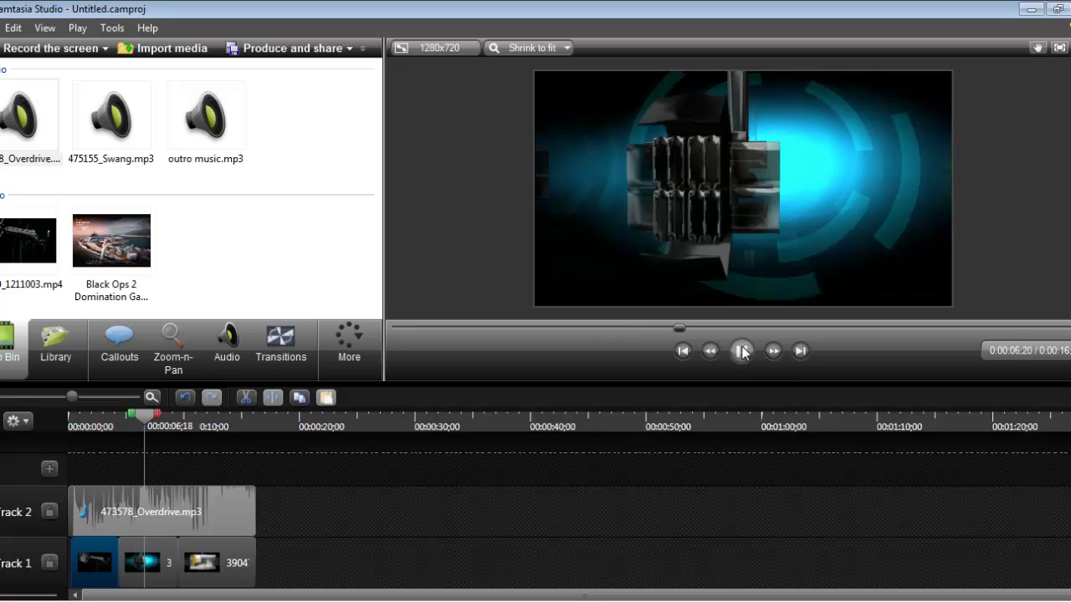
click(742, 351)
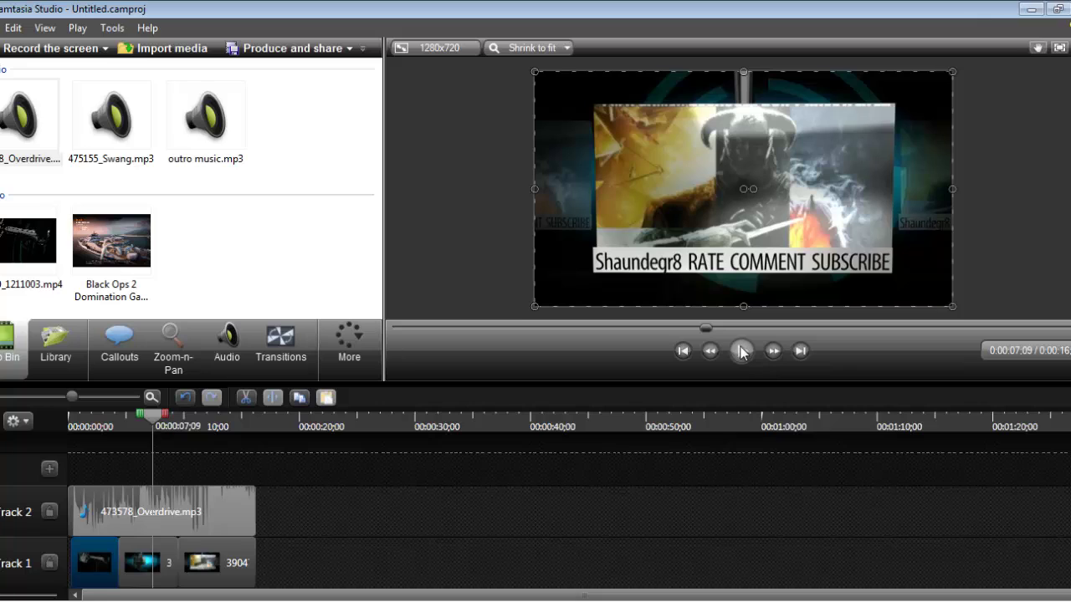
drag(706, 329, 398, 327)
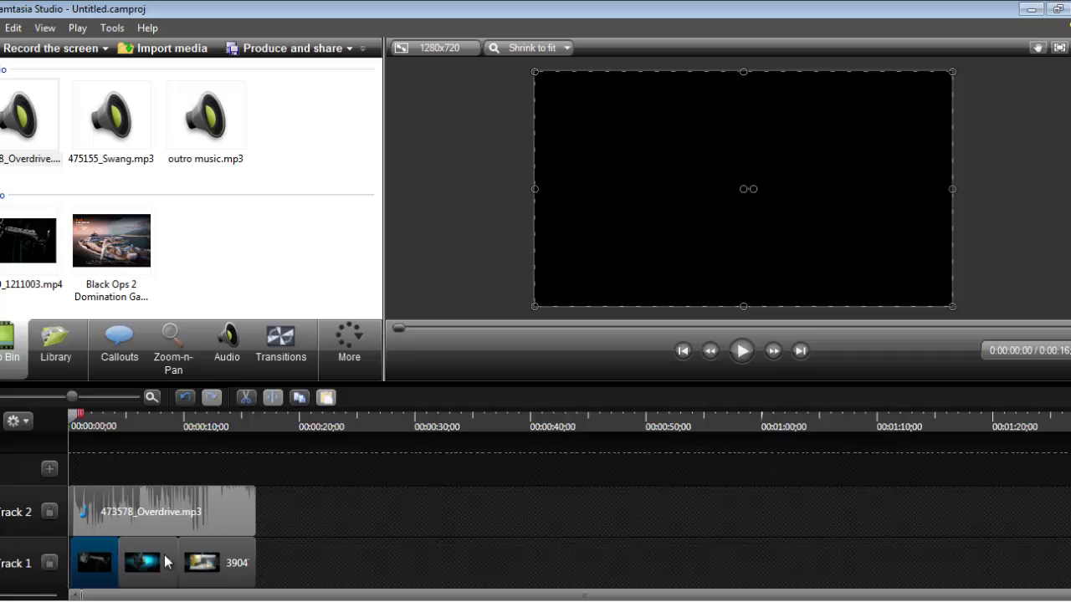
click(138, 571)
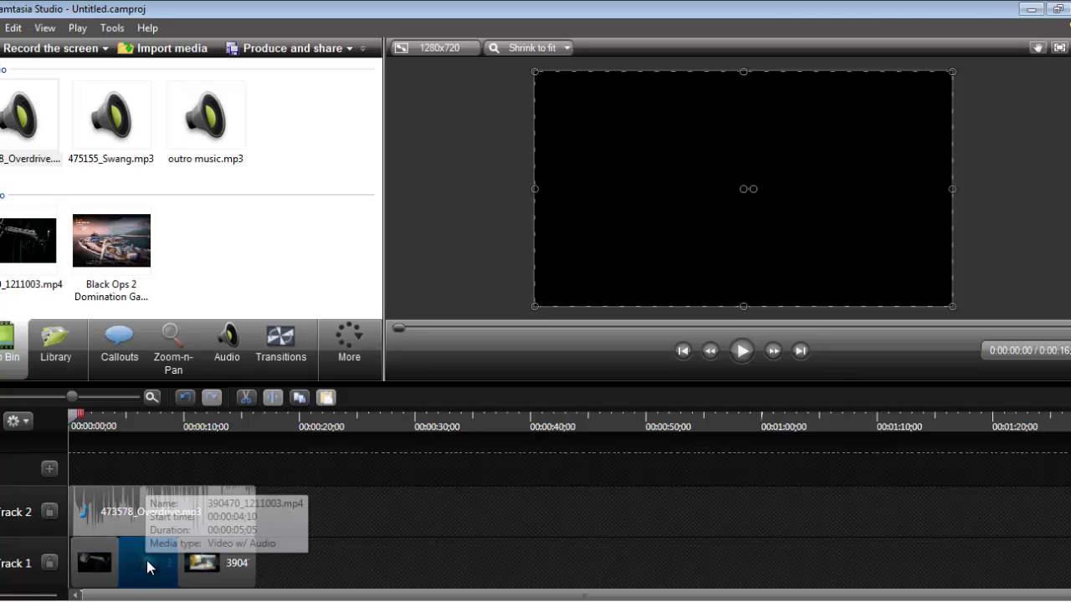
mouse_move(148, 562)
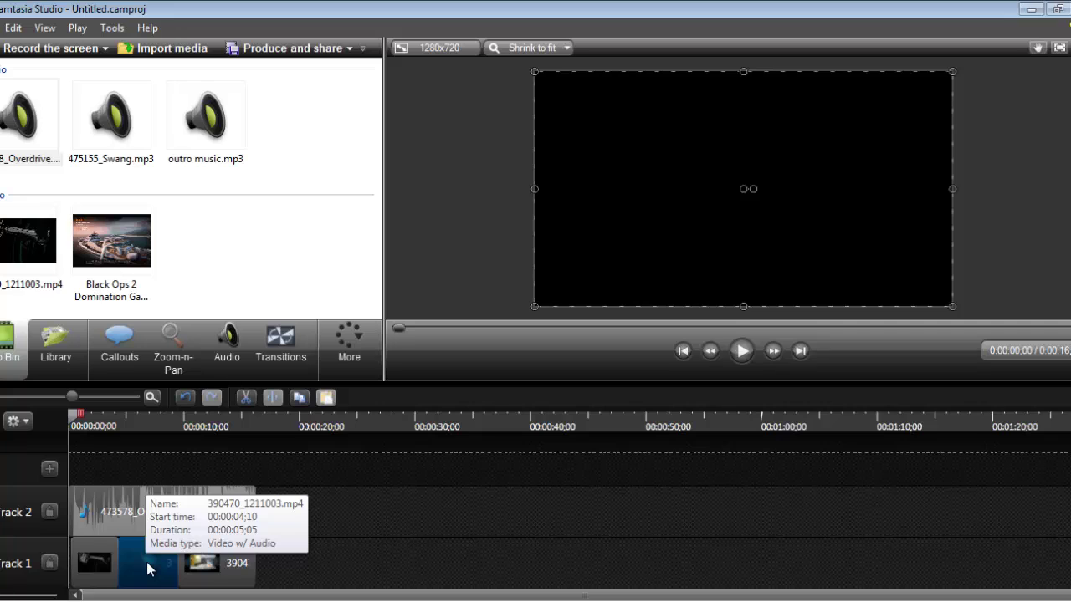
Step: Try setting the second Track 1 clip's speed to 50%, then dismiss the Clip Speed Error
right_click(147, 563)
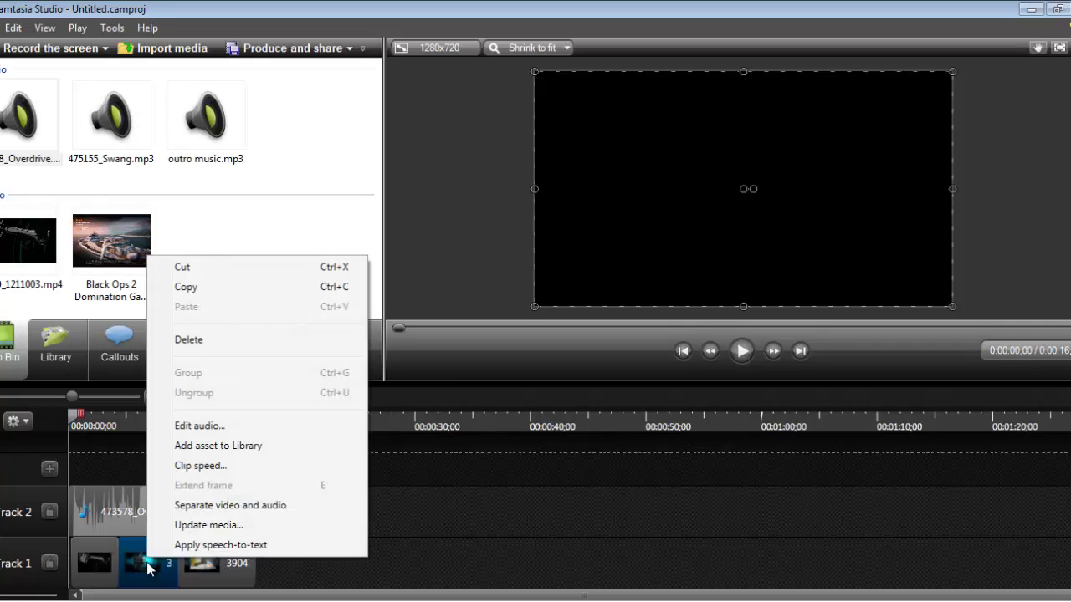
click(229, 466)
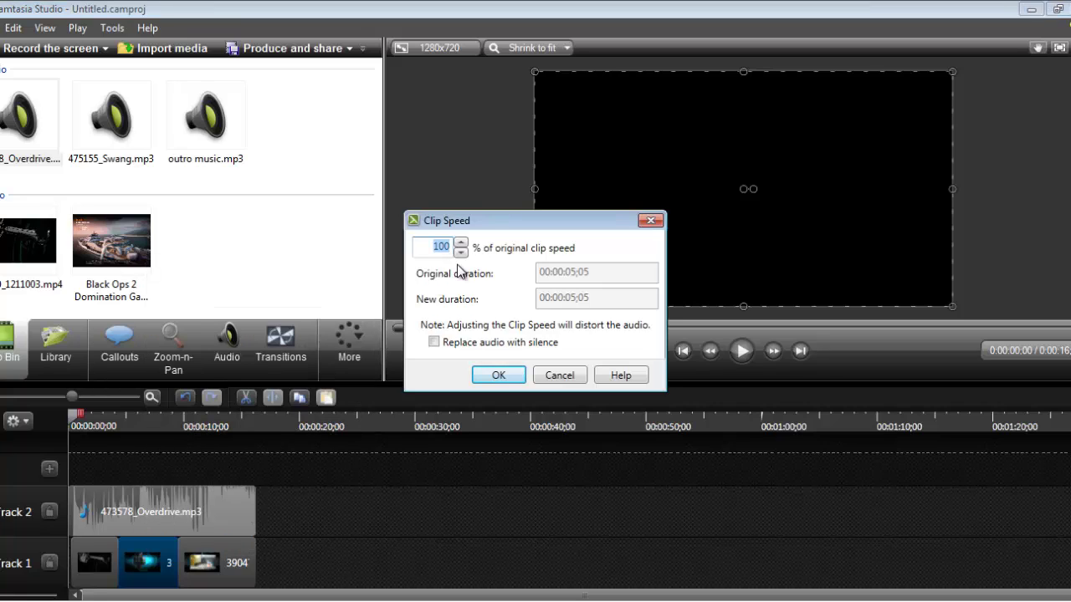
click(436, 245)
double_click(435, 245)
text(50)
key(BackSpace)
key(BackSpace)
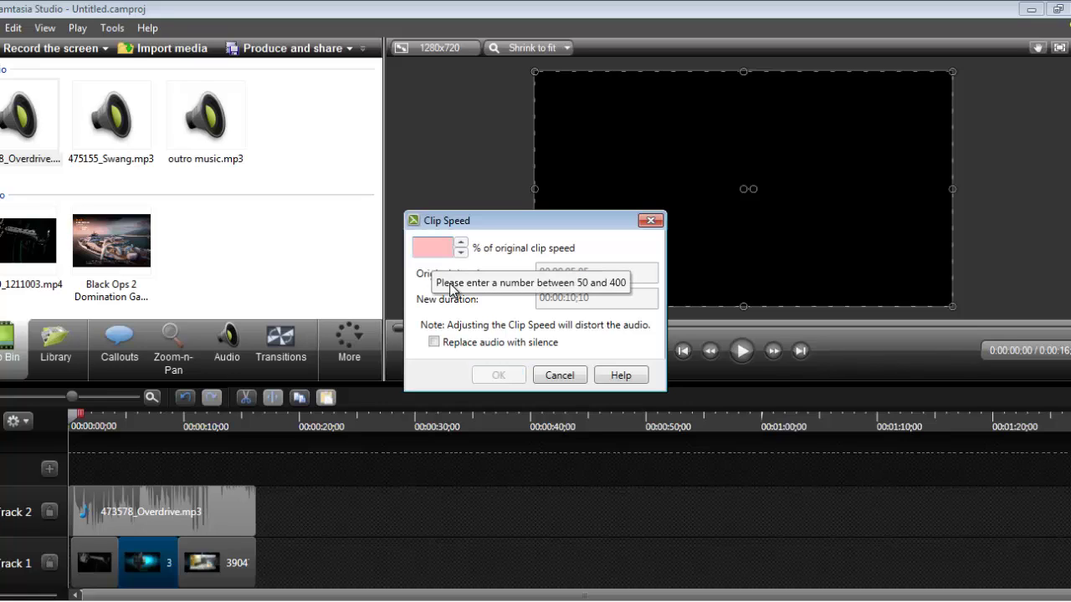
text(100)
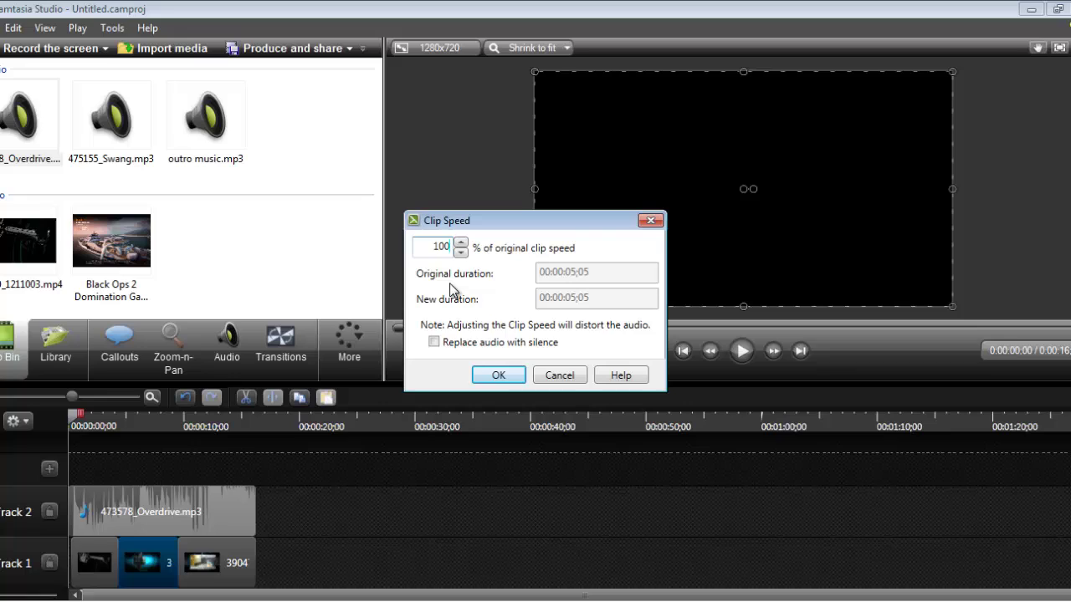
key(BackSpace)
key(BackSpace)
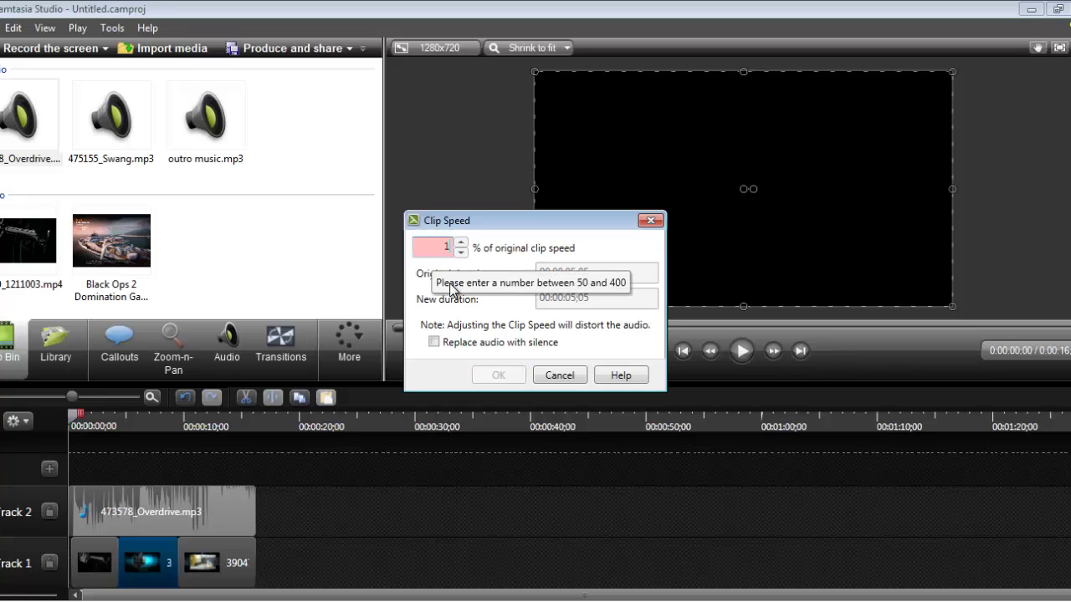
text(50)
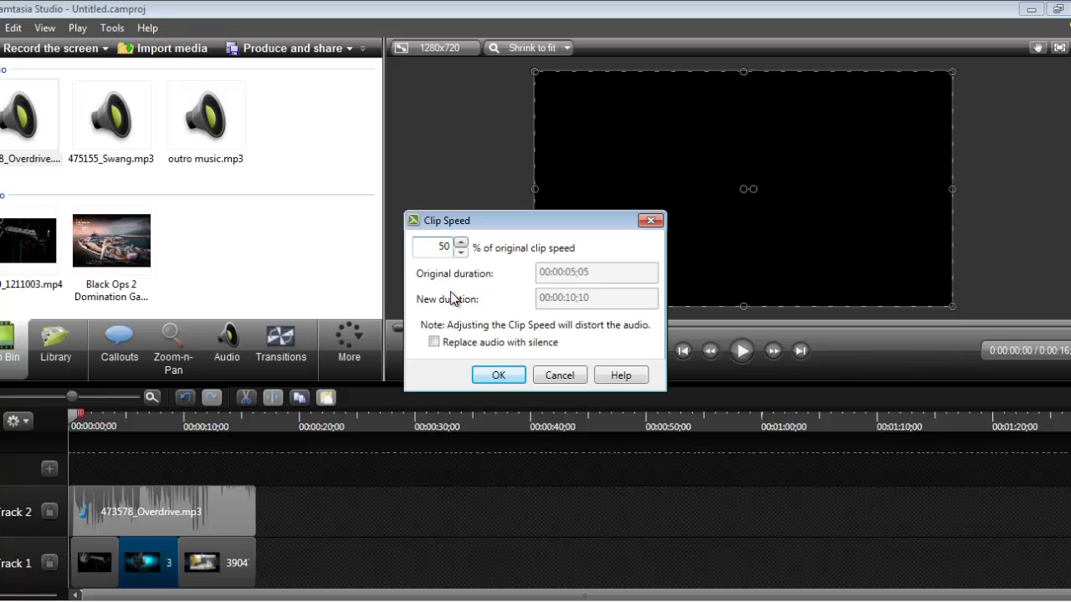
click(497, 376)
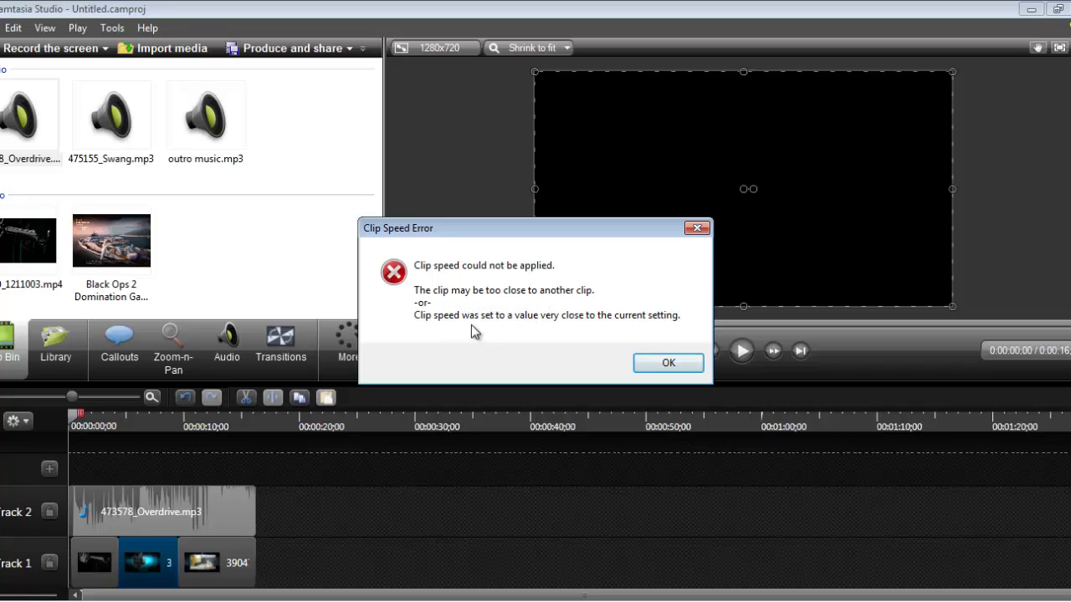
click(652, 364)
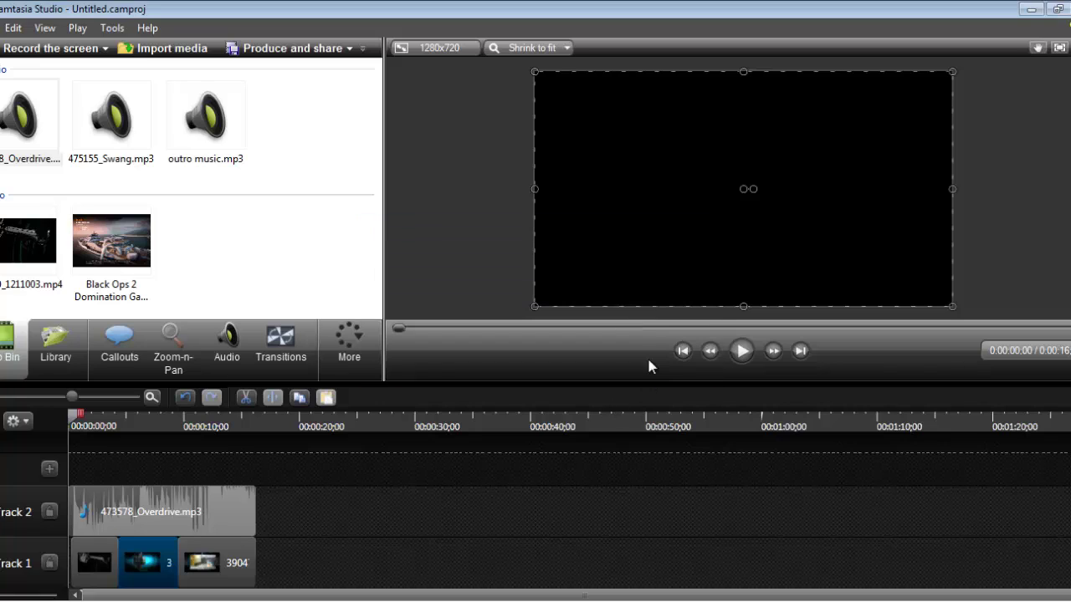
Step: Shift the third and second clips right to leave gaps, then retry 50% speed on the second
drag(206, 562, 247, 562)
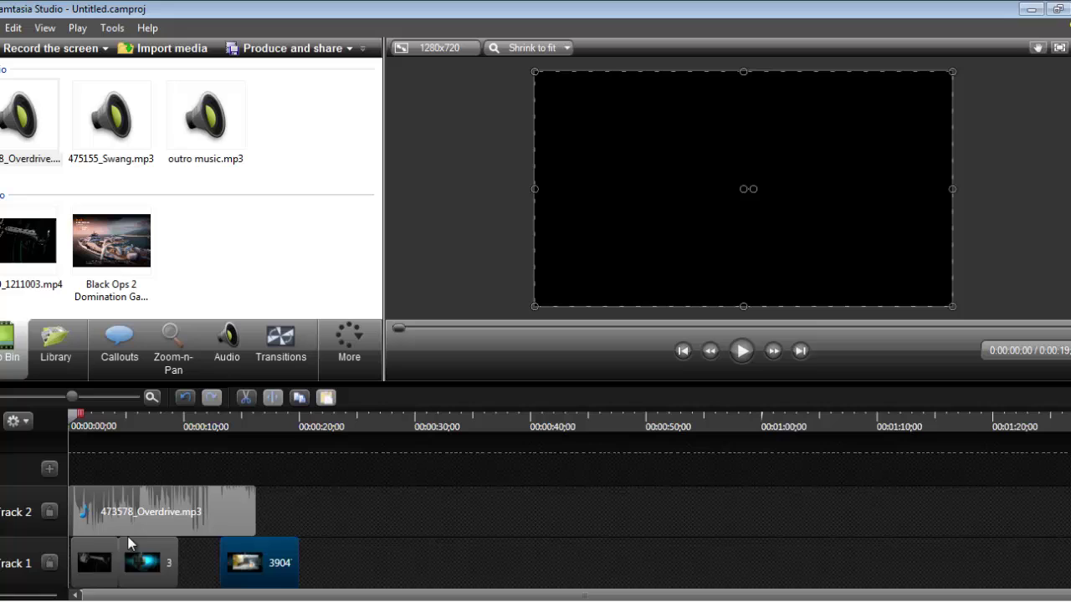
drag(149, 558, 164, 558)
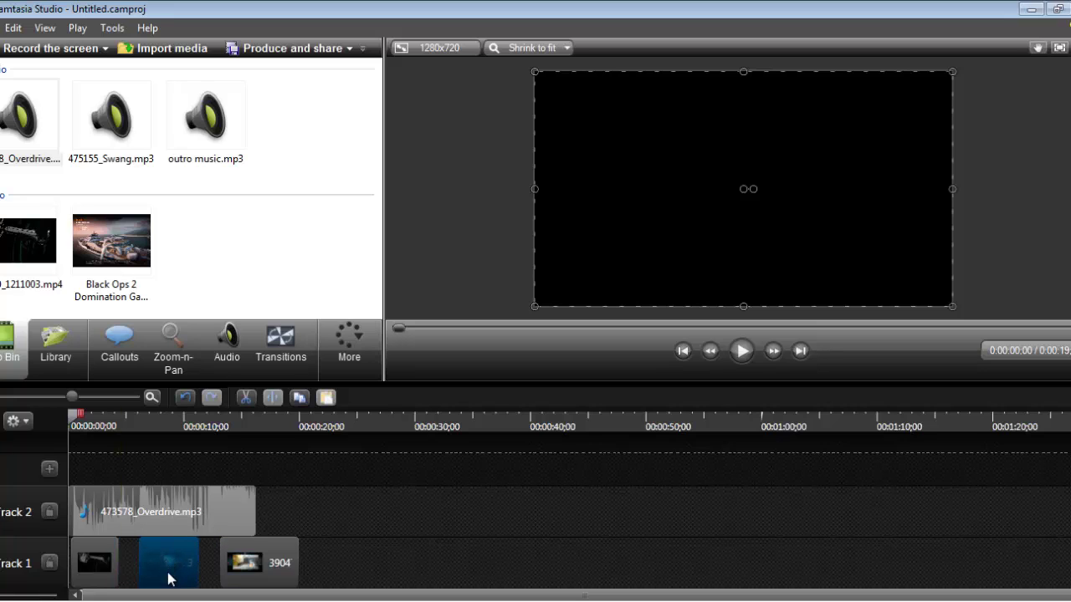
right_click(170, 570)
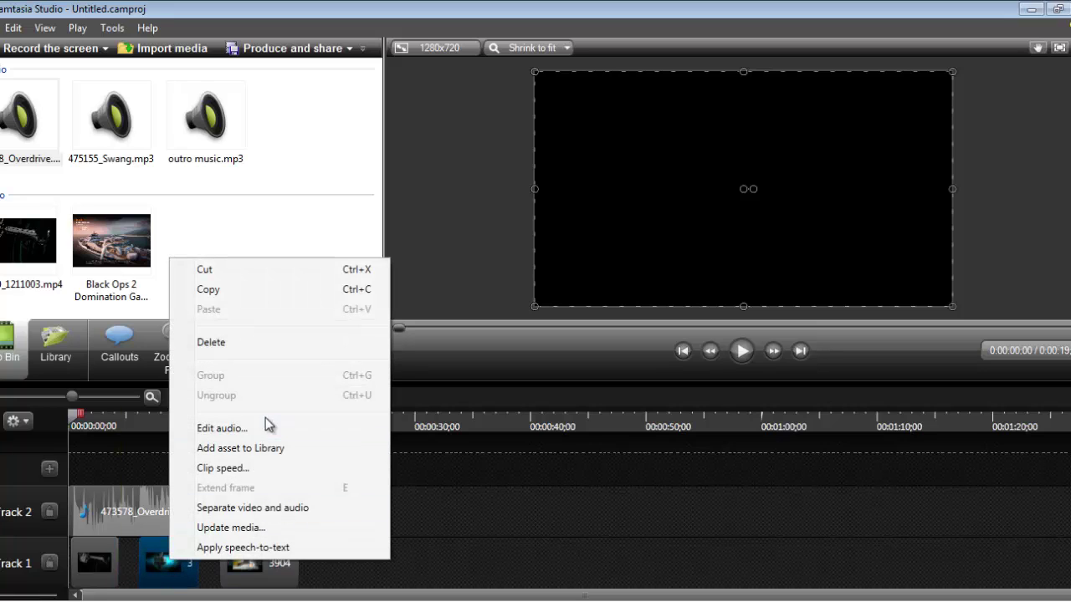
click(274, 470)
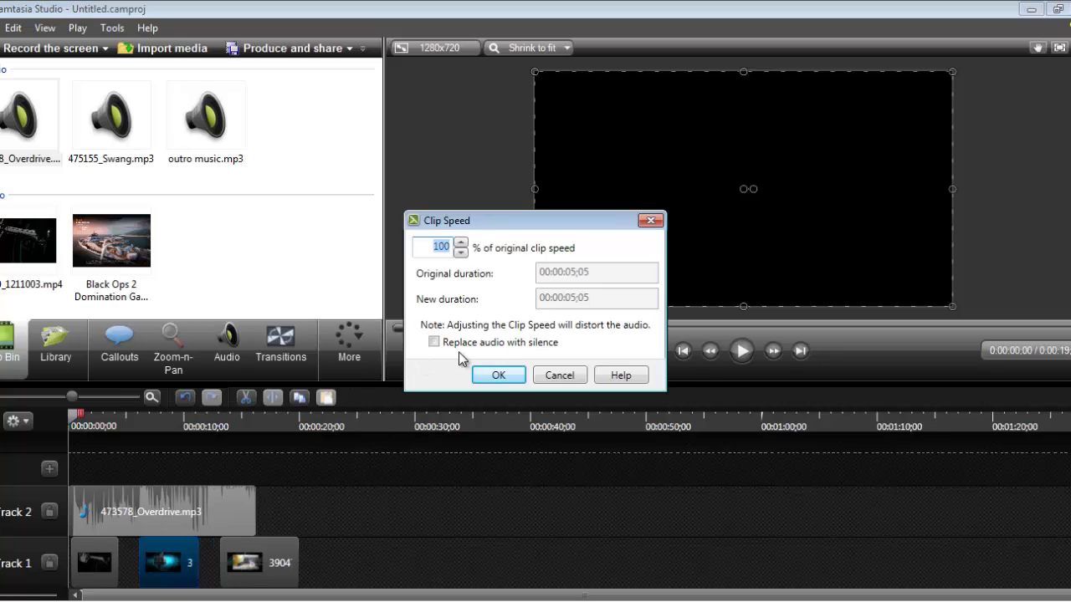
text(2)
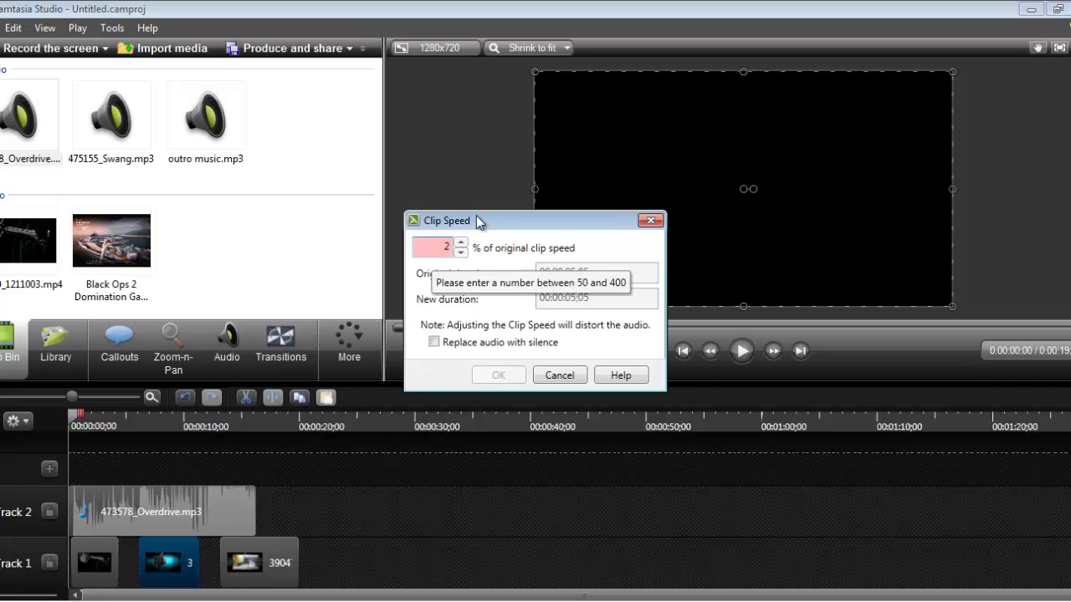
text(0)
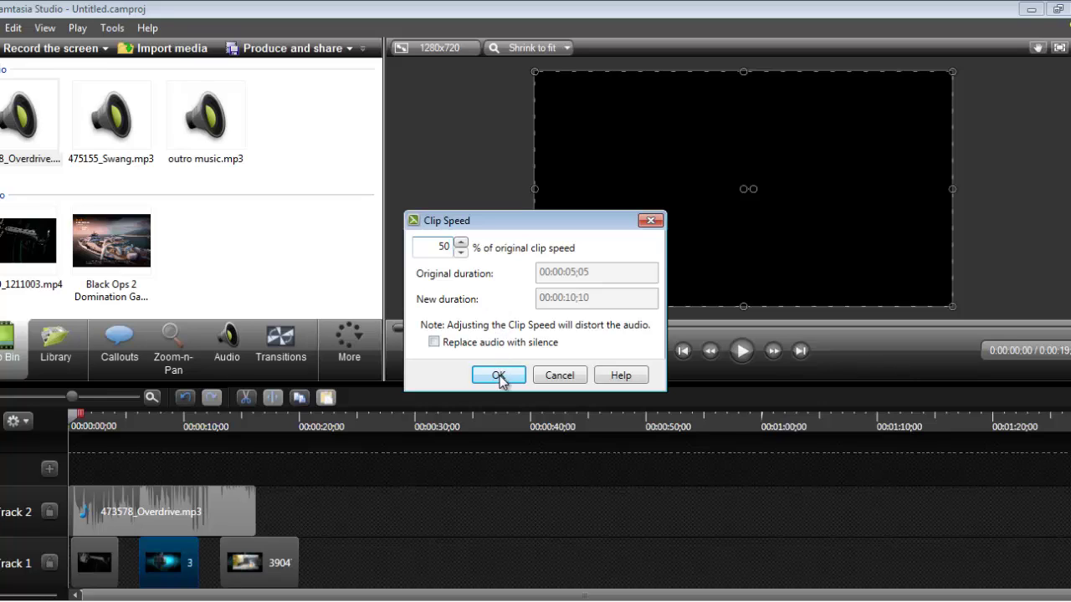
key(BackSpace)
key(BackSpace)
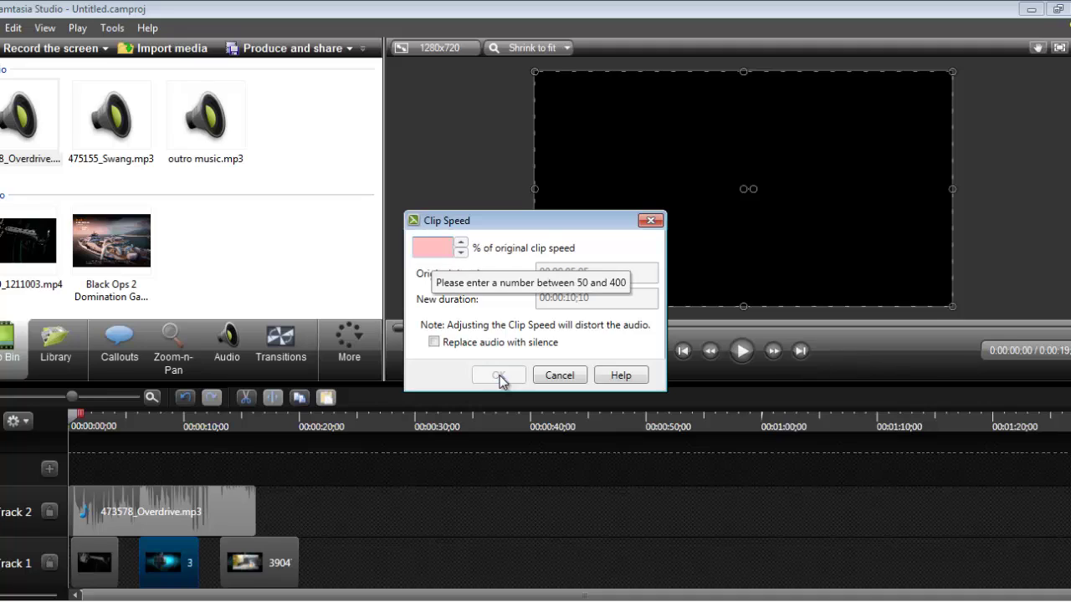
text(10)
key(BackSpace)
key(BackSpace)
text(50)
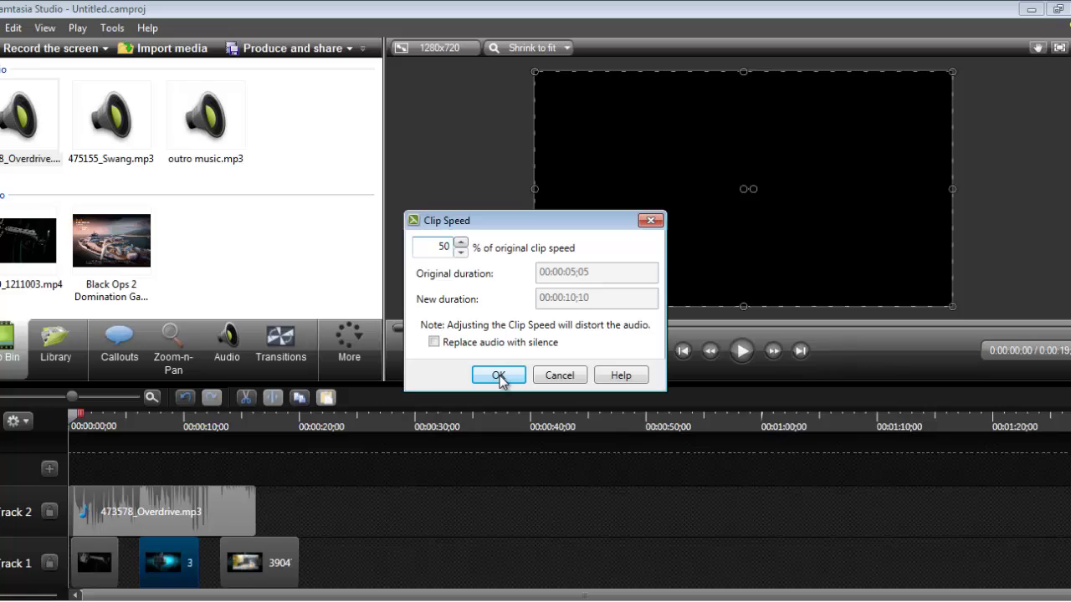
click(499, 377)
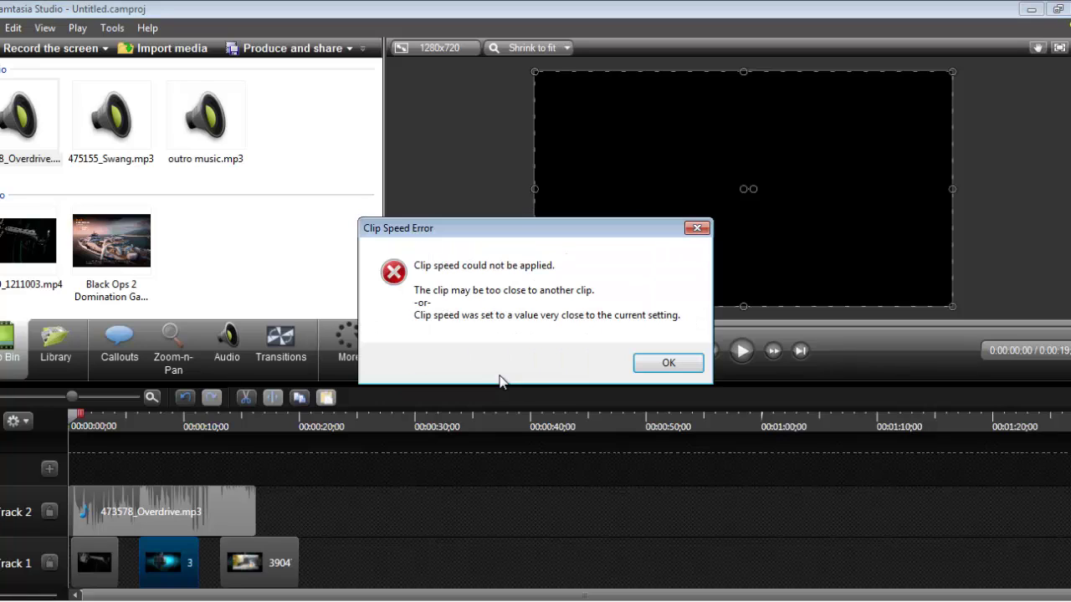
Step: Dismiss the speed error, then delete the Overdrive audio and two extra Track 1 clips
click(669, 365)
mouse_move(177, 520)
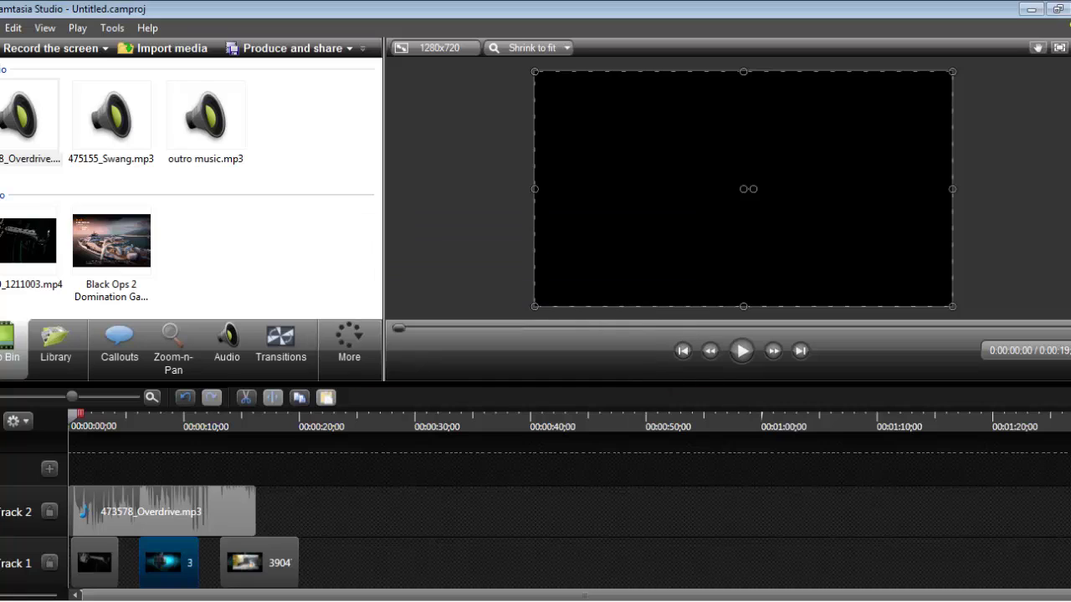
click(178, 520)
key(Delete)
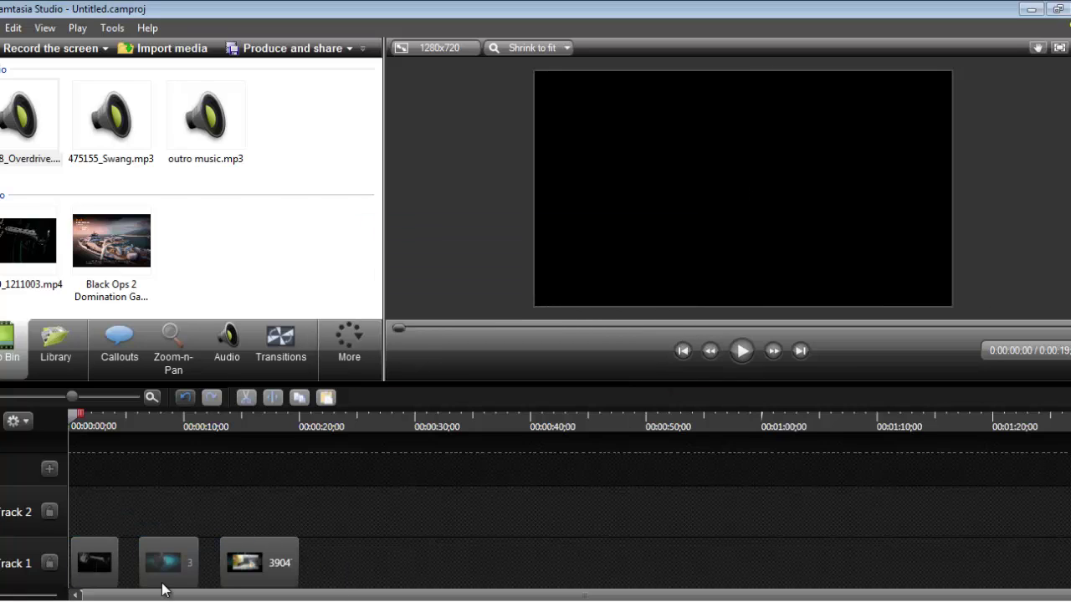
click(92, 563)
key(Delete)
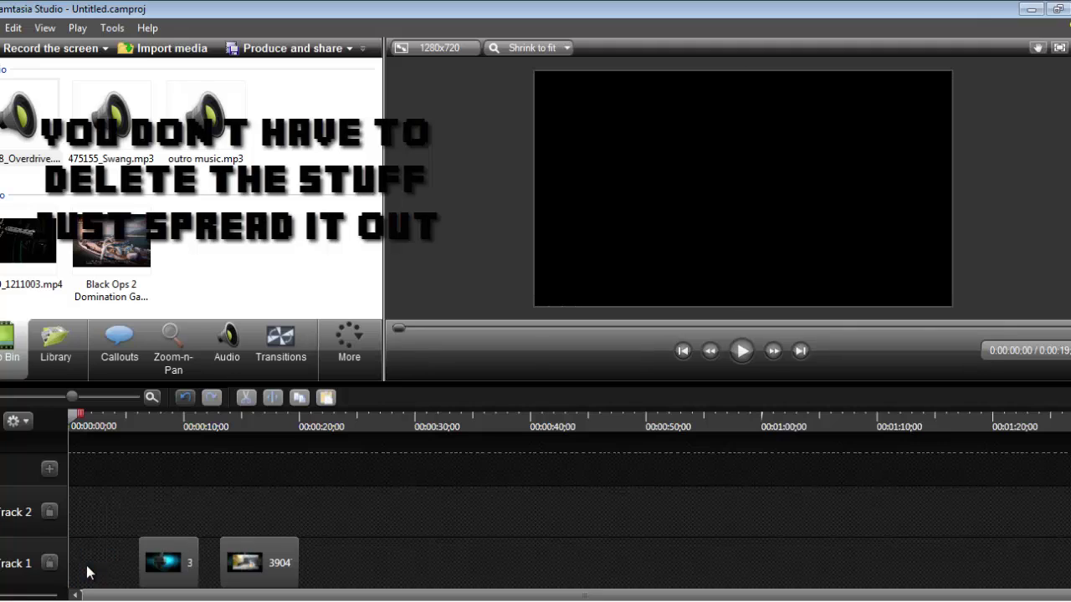
click(283, 564)
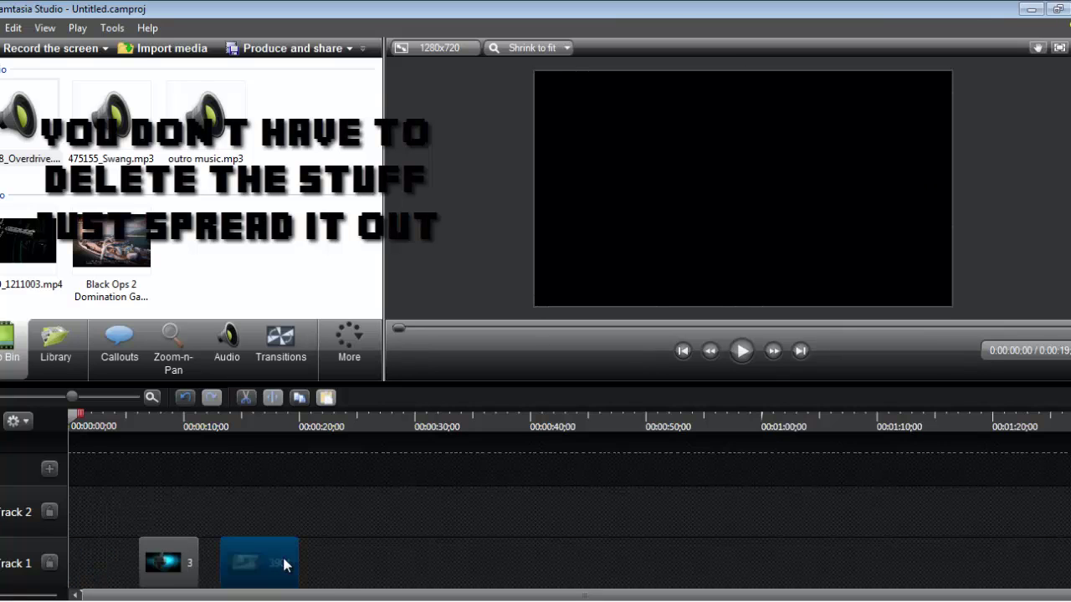
key(Delete)
Step: Set the intro clip's speed to 50% and drag it to 0:00 on Track 1
click(163, 574)
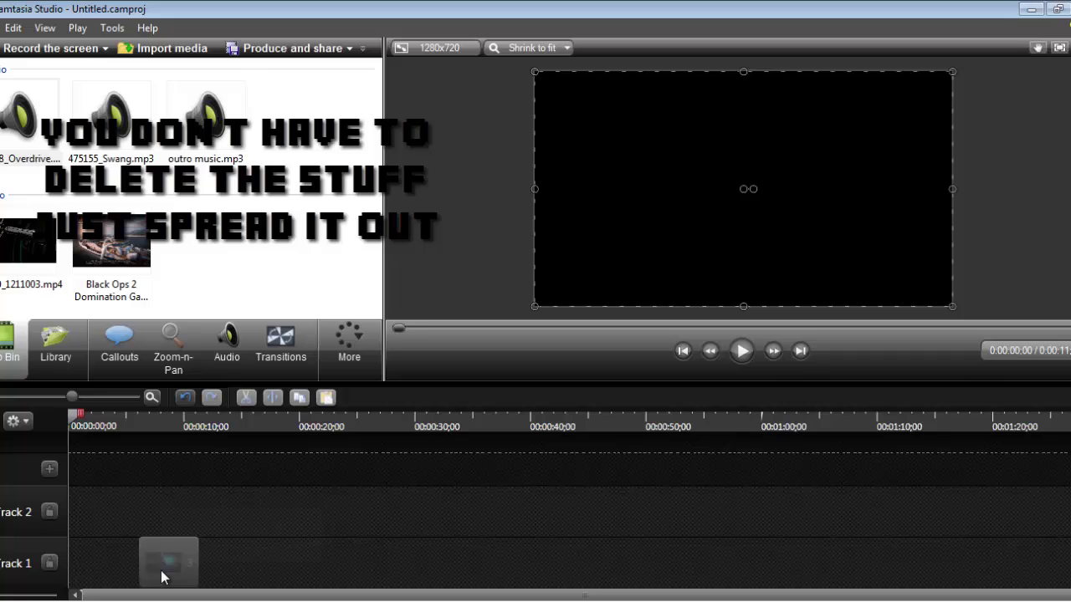
right_click(163, 574)
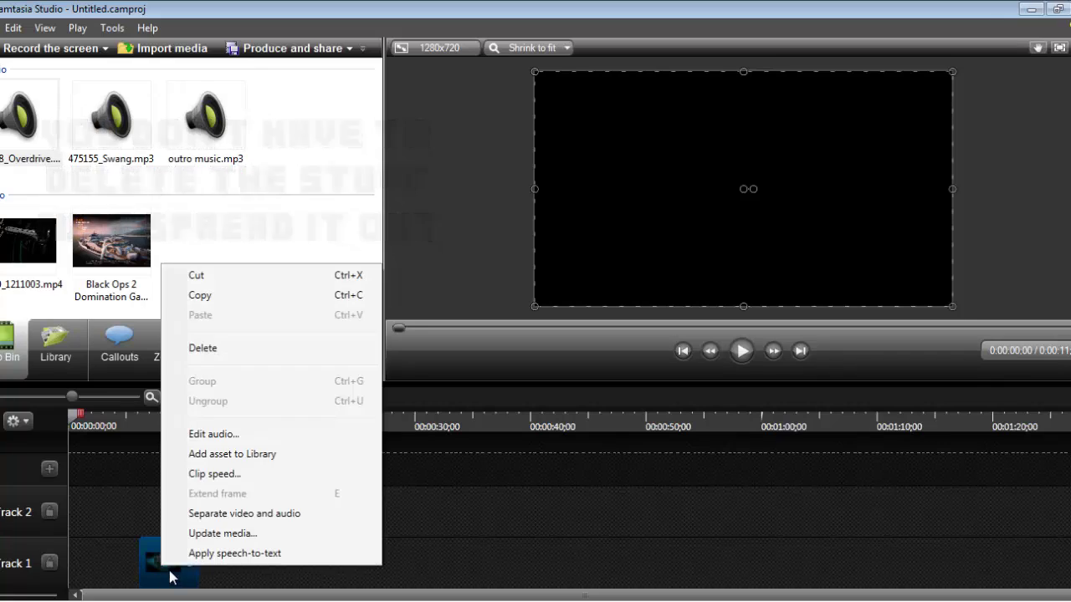
click(232, 474)
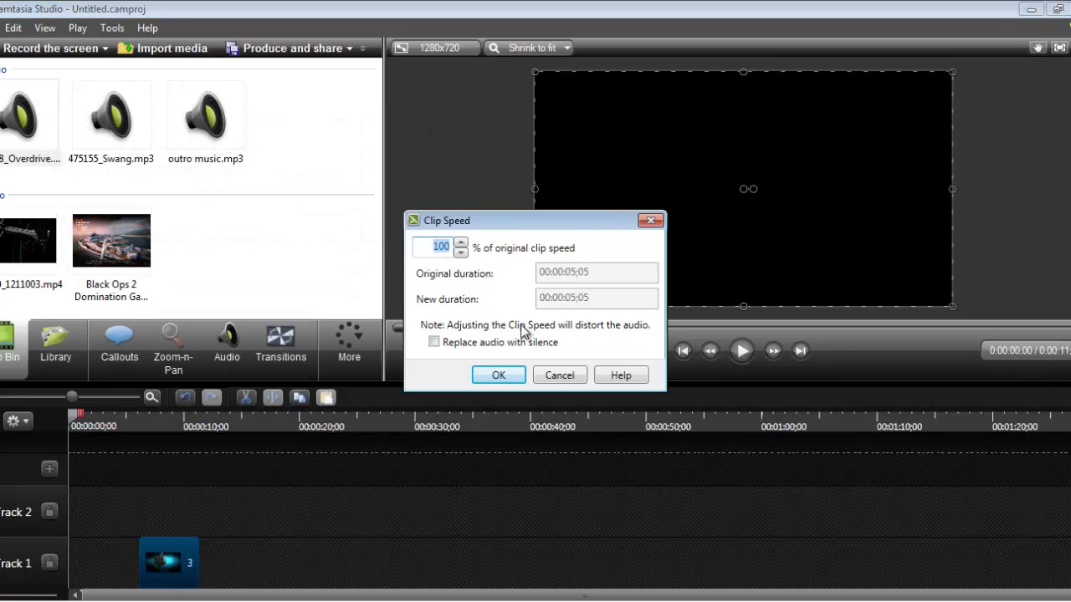
text(50)
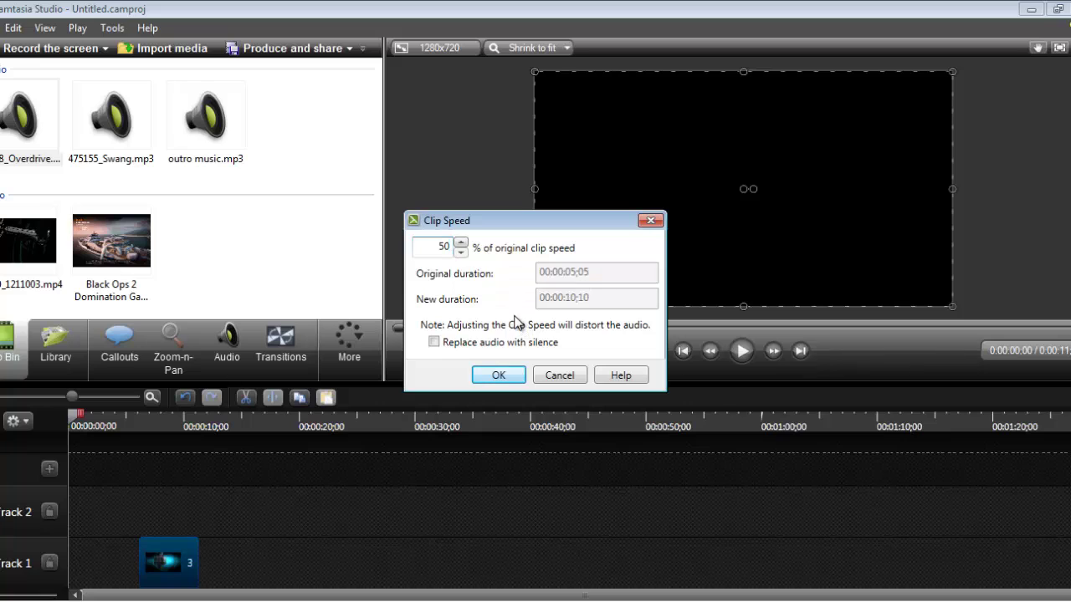
click(512, 378)
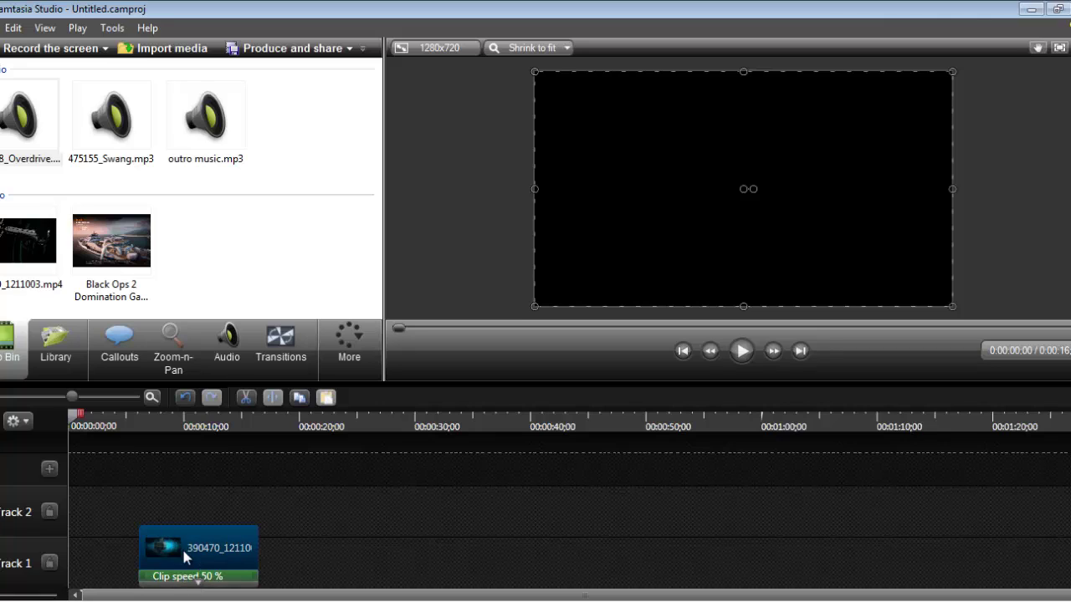
drag(181, 546, 53, 552)
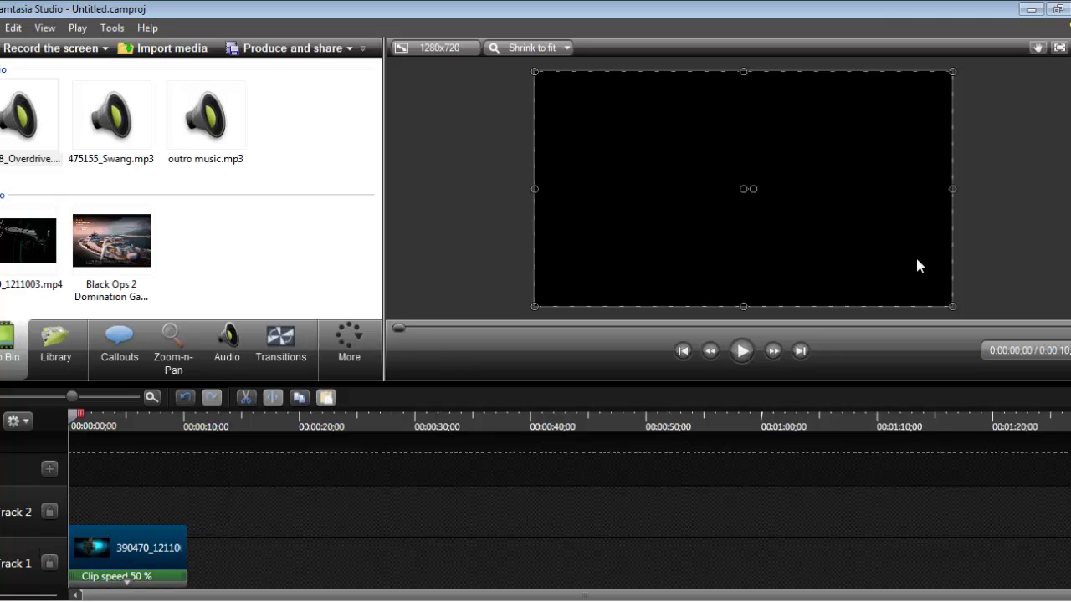
Step: Play the 50%-speed intro in the preview, restart it, and pause around 1;19
click(739, 358)
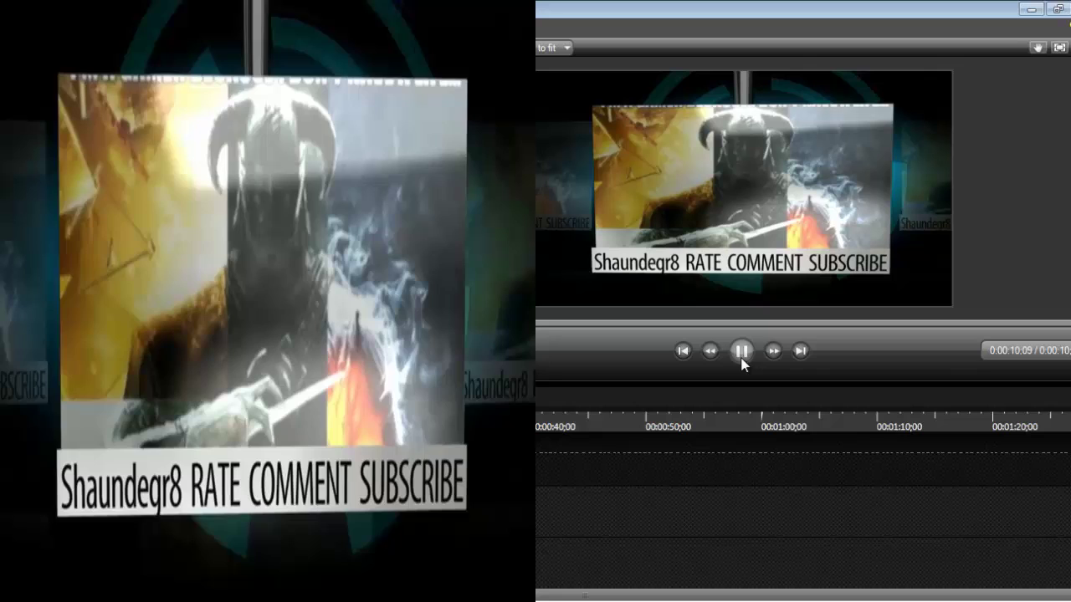
click(741, 351)
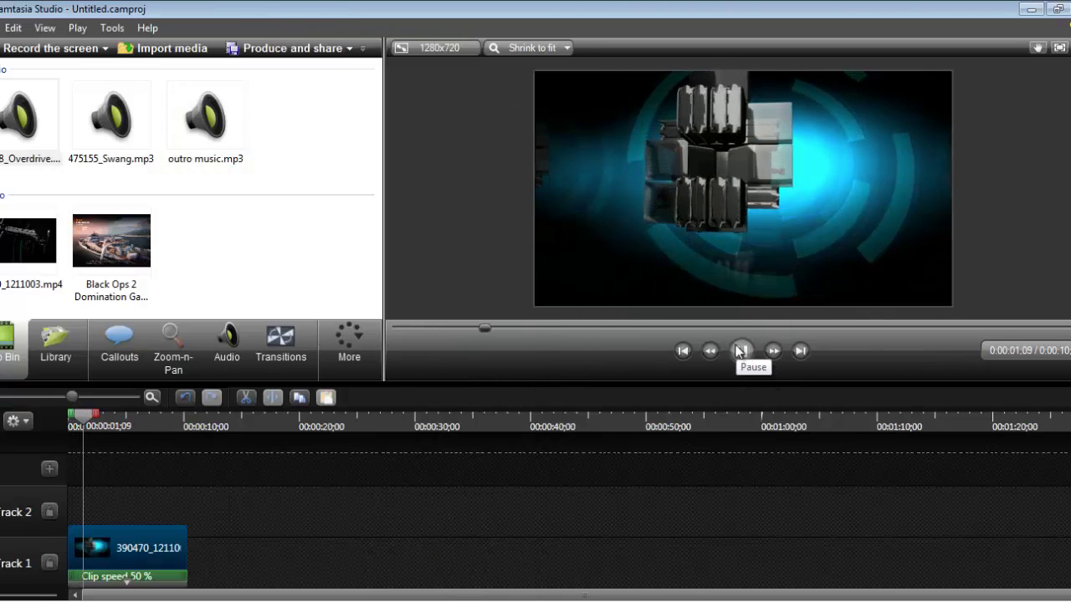
click(738, 351)
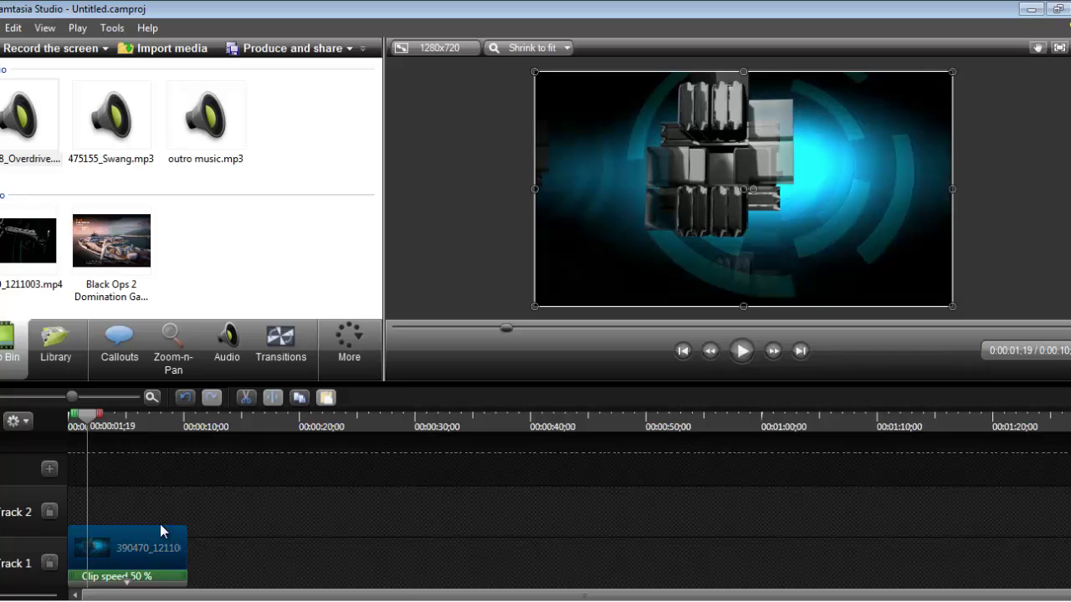
Step: Change the intro clip's speed to 200%, shortening it to about 2;17
right_click(140, 554)
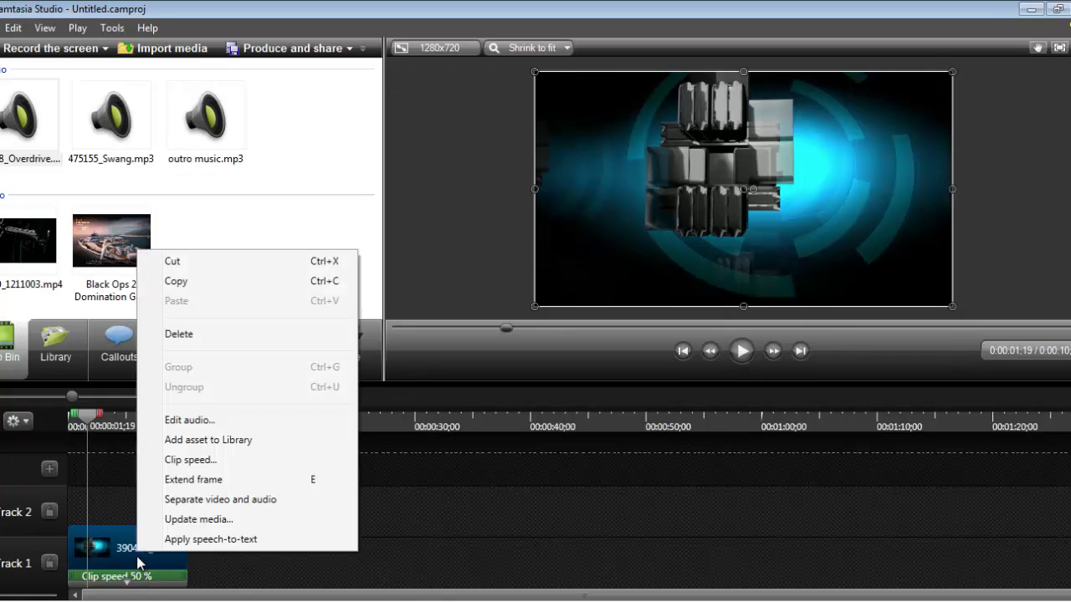
click(216, 462)
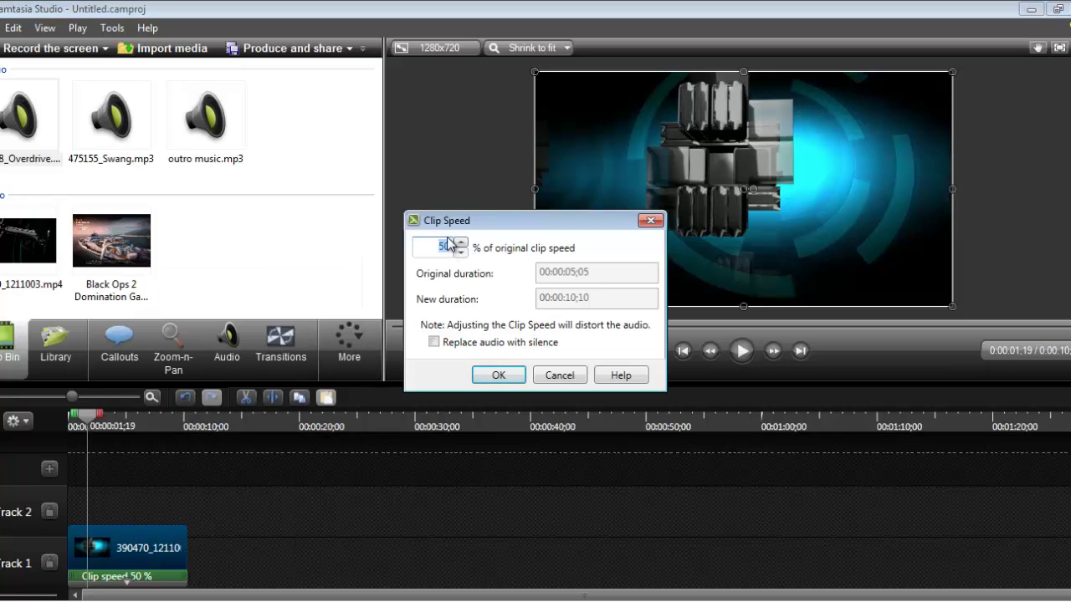
text(100)
text(20)
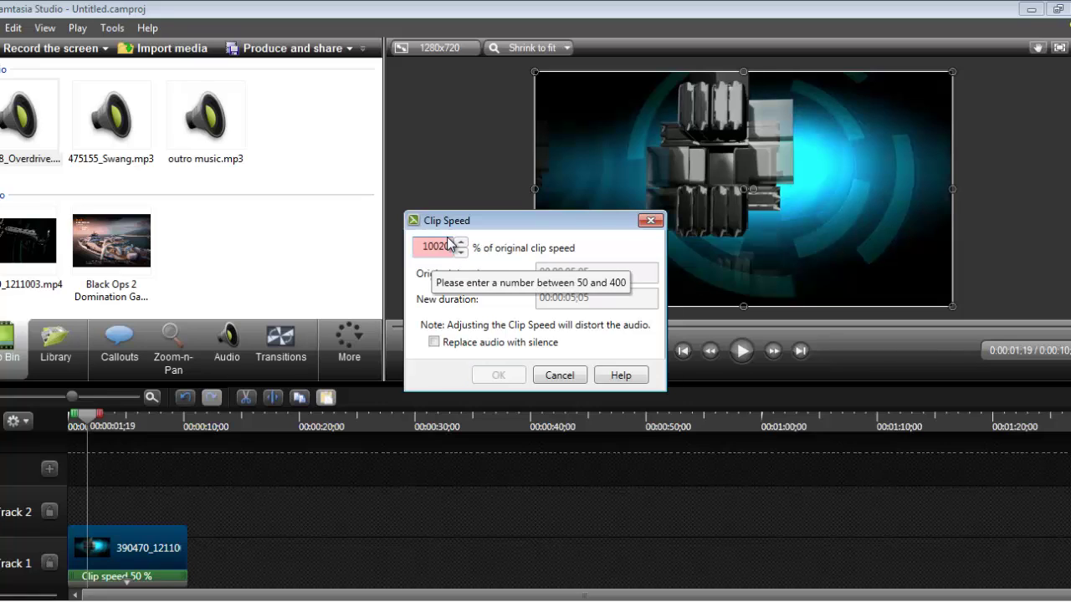
key(BackSpace)
key(BackSpace)
key(BackSpace)
key(BackSpace)
key(BackSpace)
text(200)
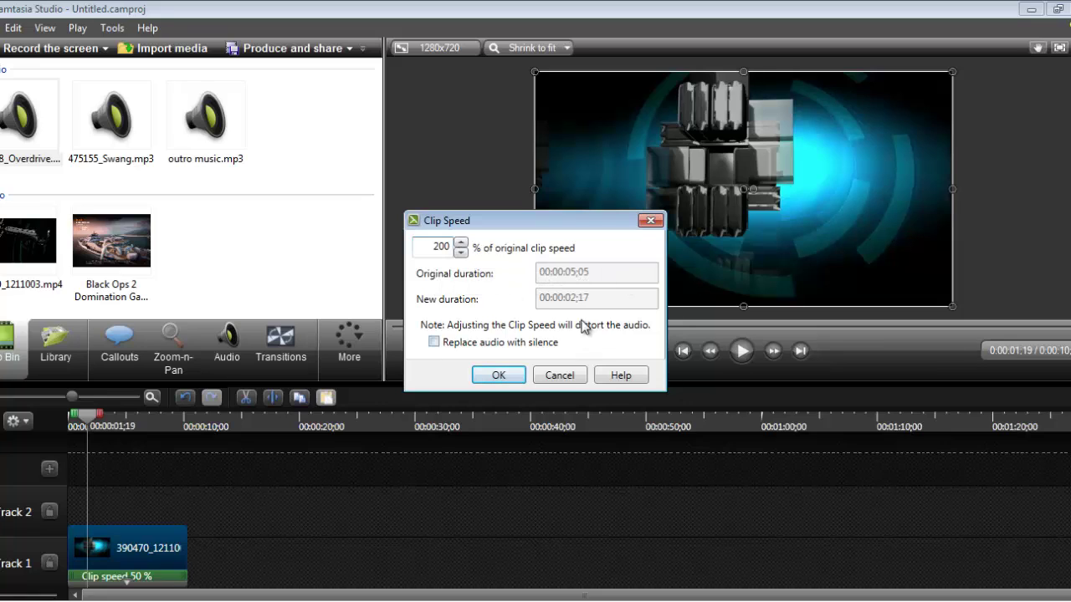
click(499, 375)
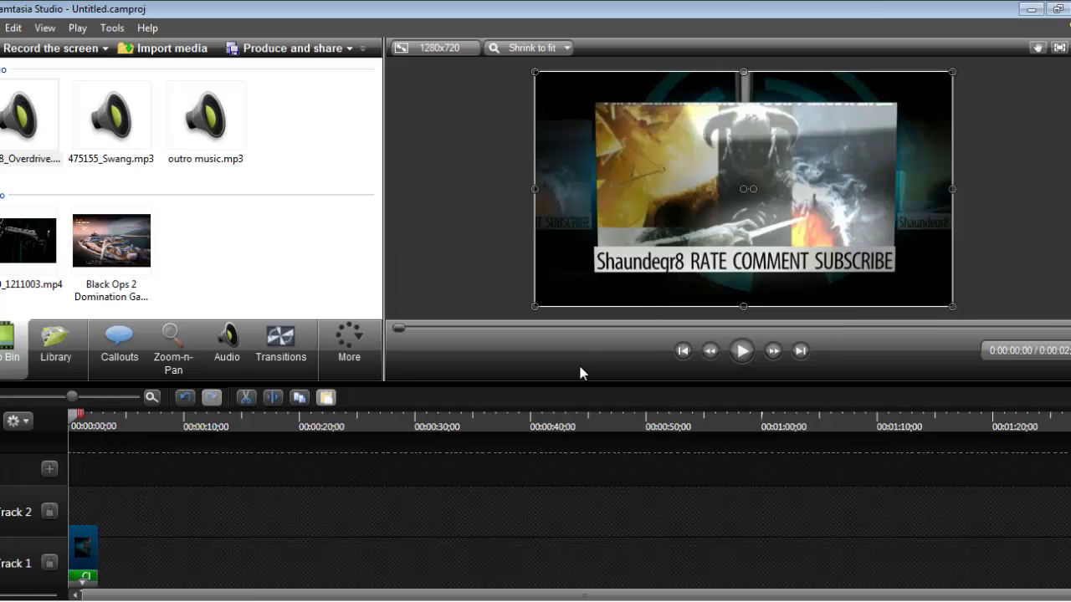
Step: Play and pause the 200%-speed intro through to its end at 2;13
click(741, 352)
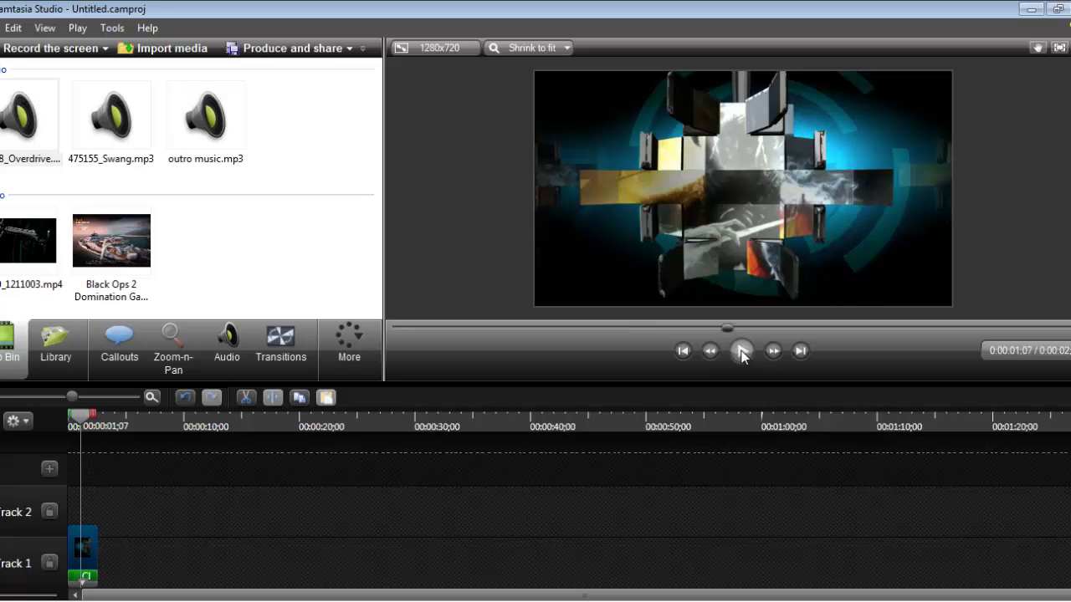
click(742, 352)
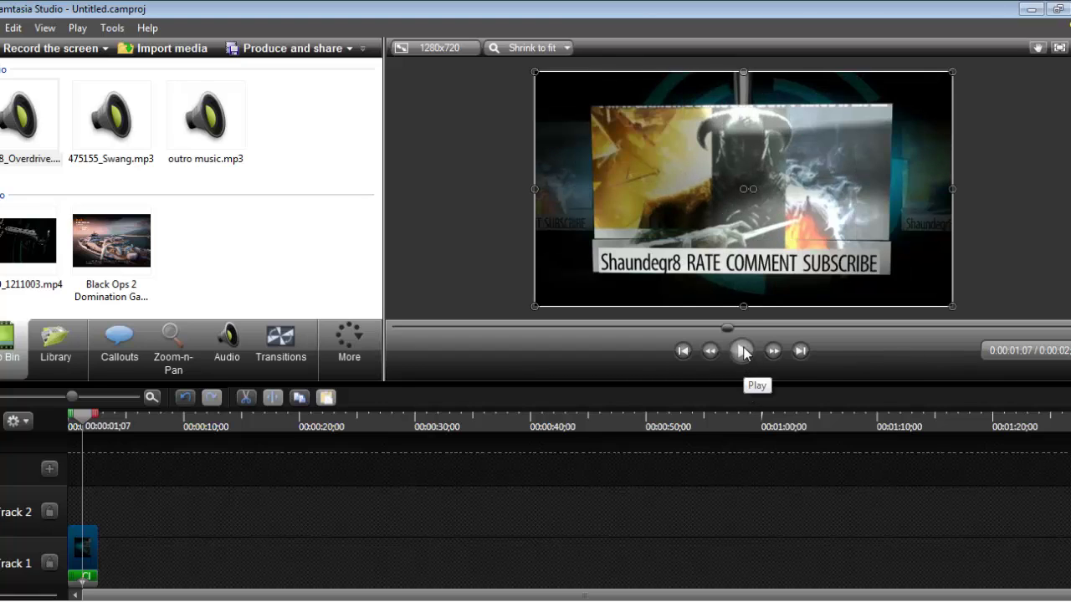
click(743, 349)
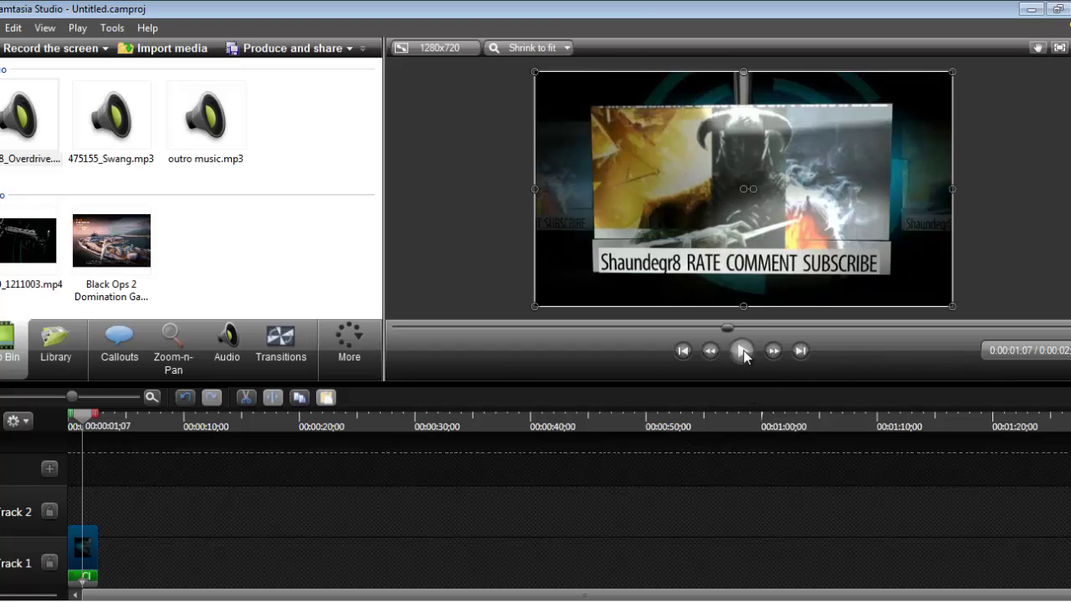
click(743, 351)
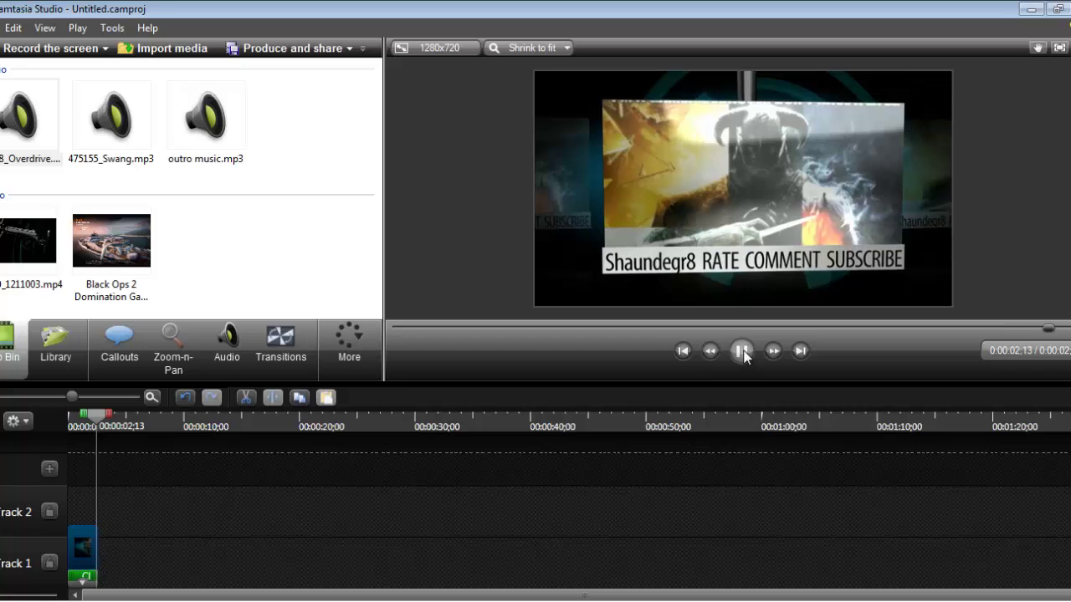
click(742, 351)
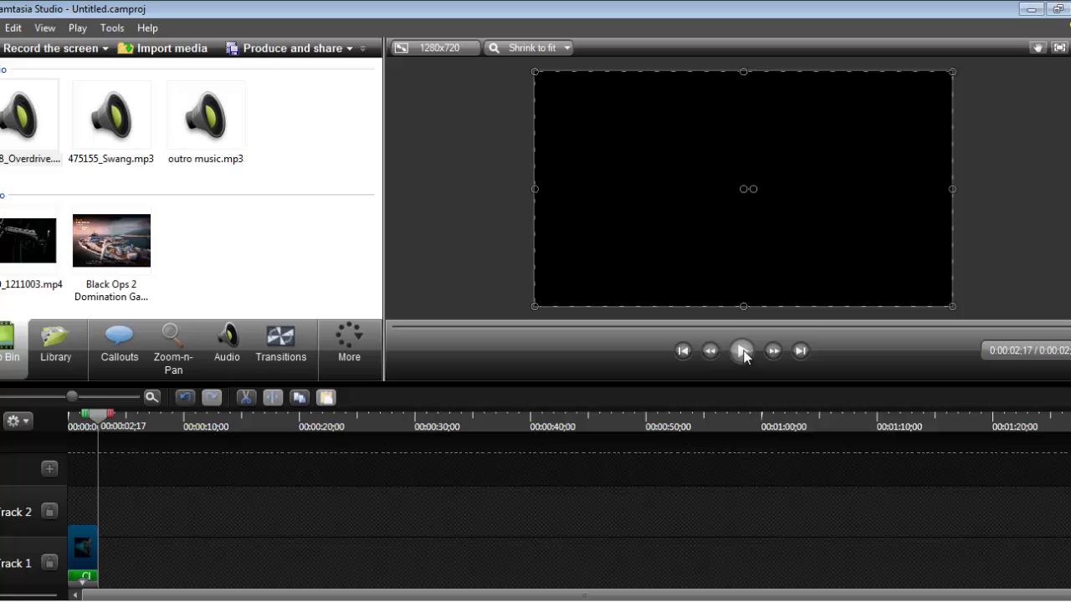
click(742, 351)
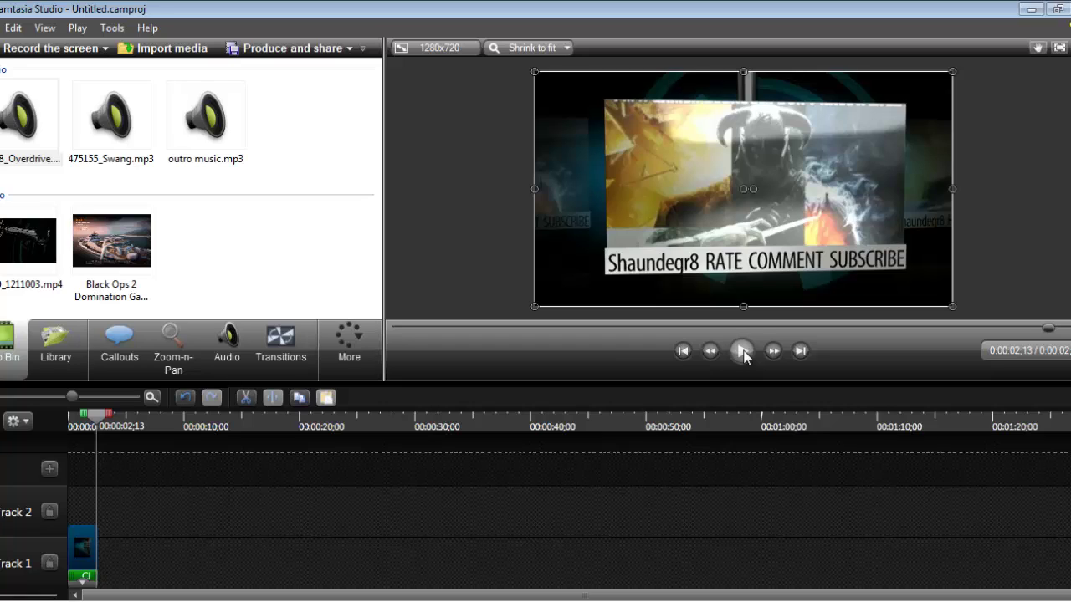
Step: Reset the intro clip's speed to 100%, restoring its 5;05 duration
click(82, 563)
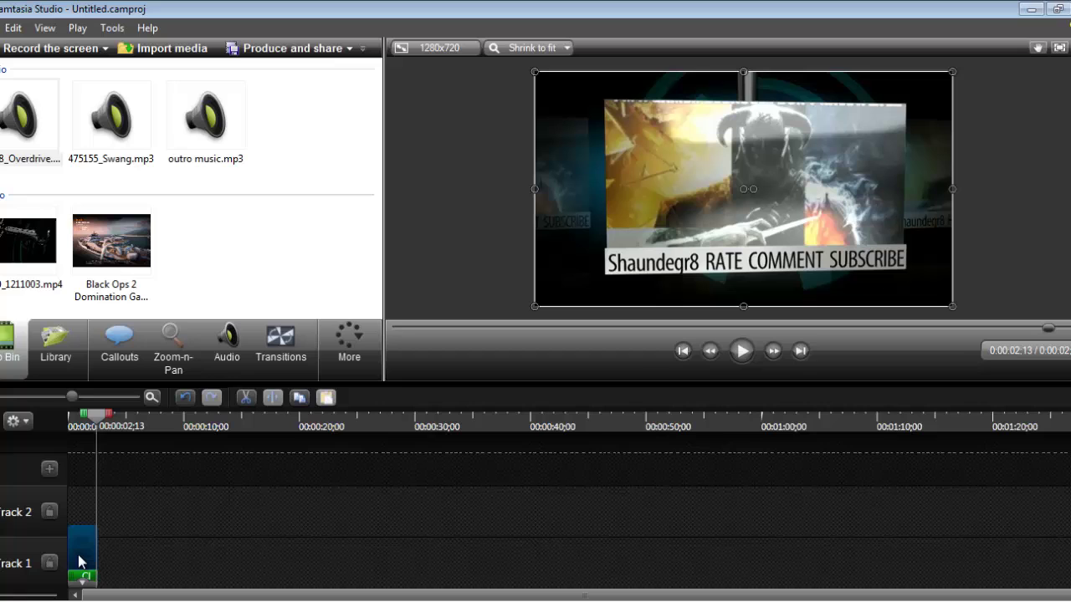
right_click(80, 557)
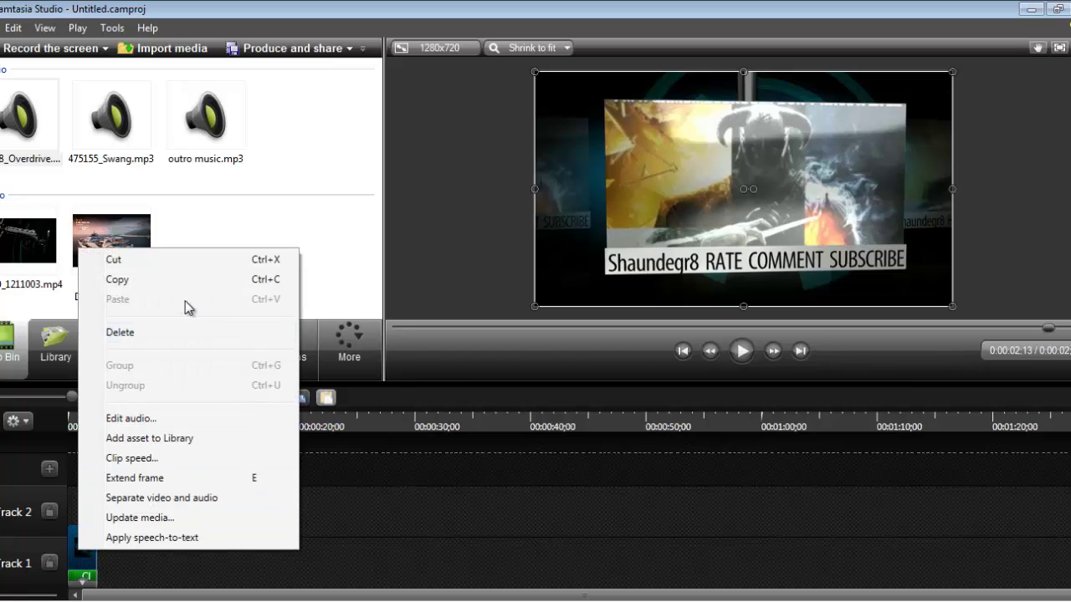
click(175, 458)
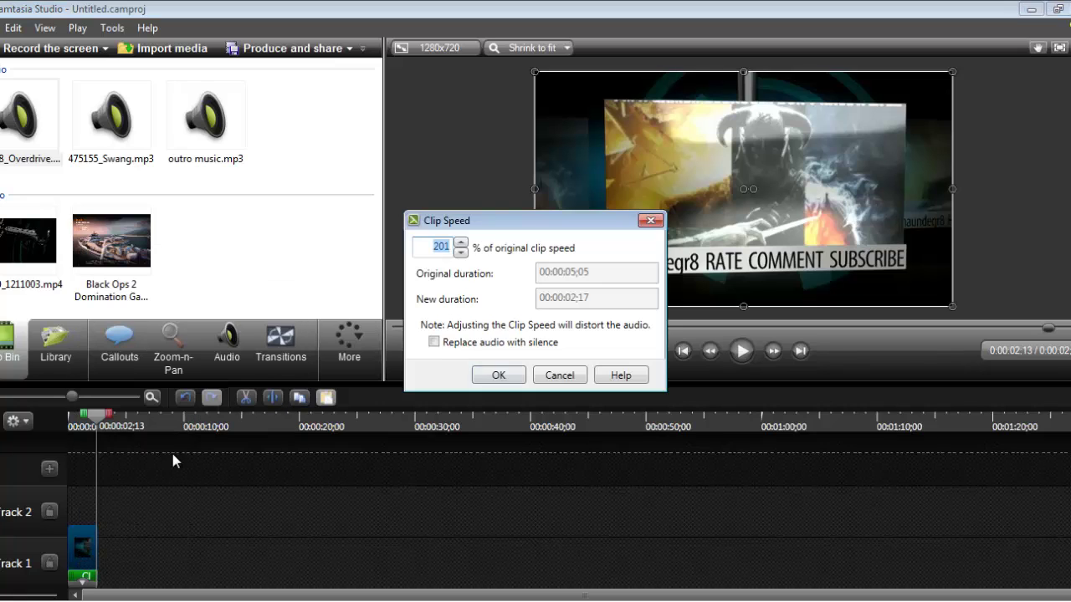
text(1)
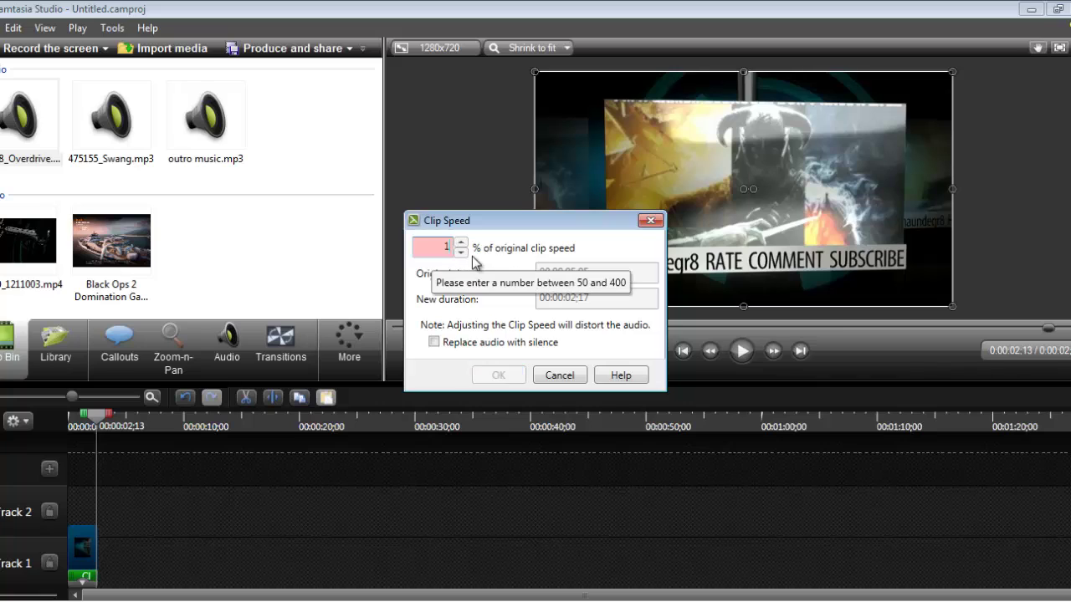
text(00)
click(486, 375)
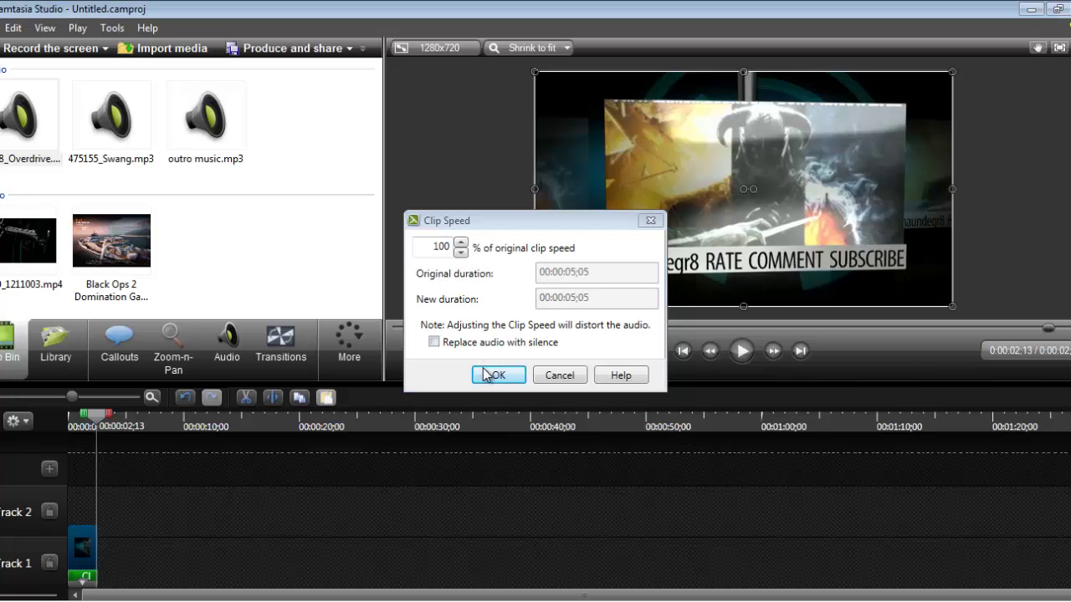